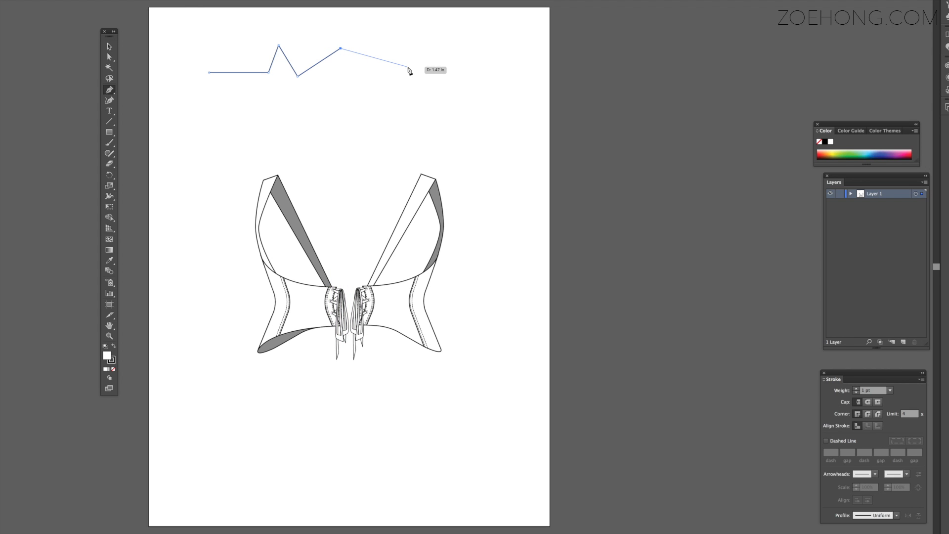
End the zigzag path, then draw a separate downward-bowing curve spanning about 2.5 in below it with the Pen tool
key("a")
key("p")
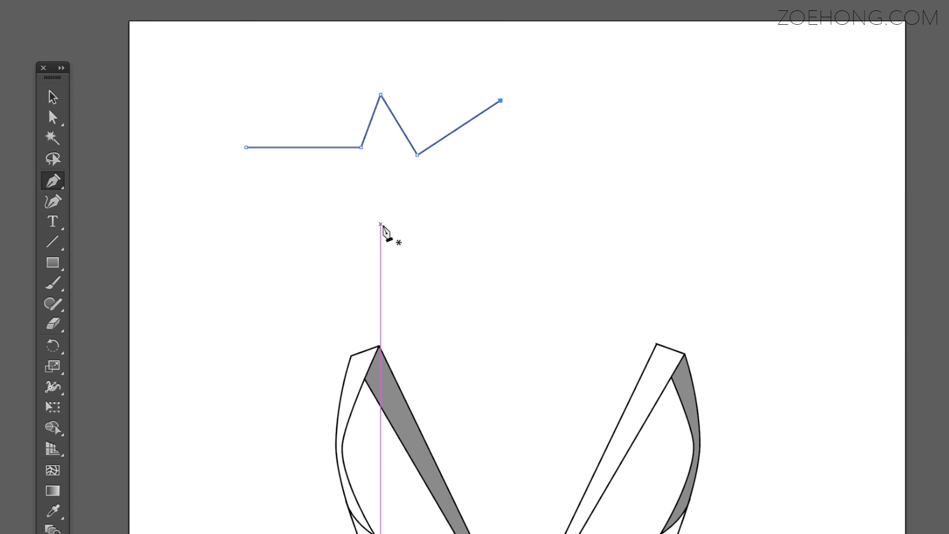
left_click(380, 218)
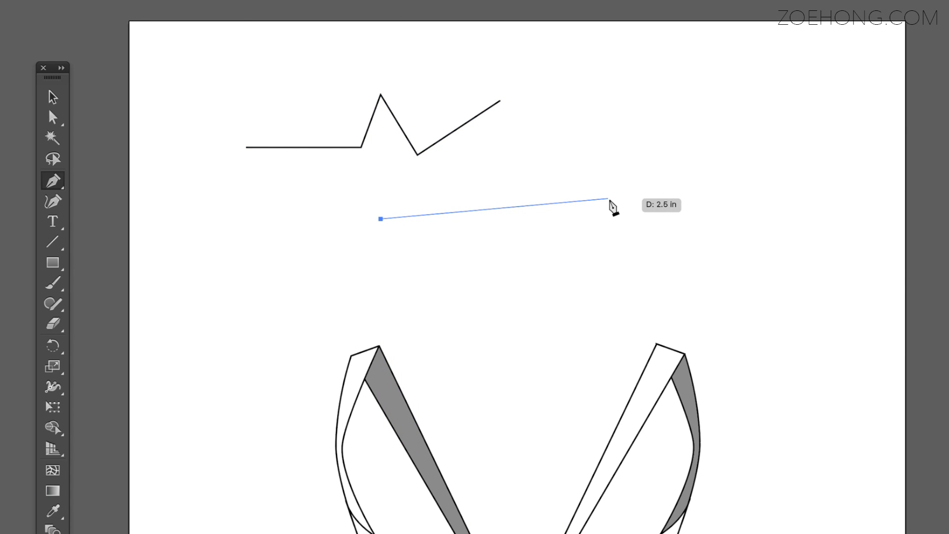
left_click(608, 199)
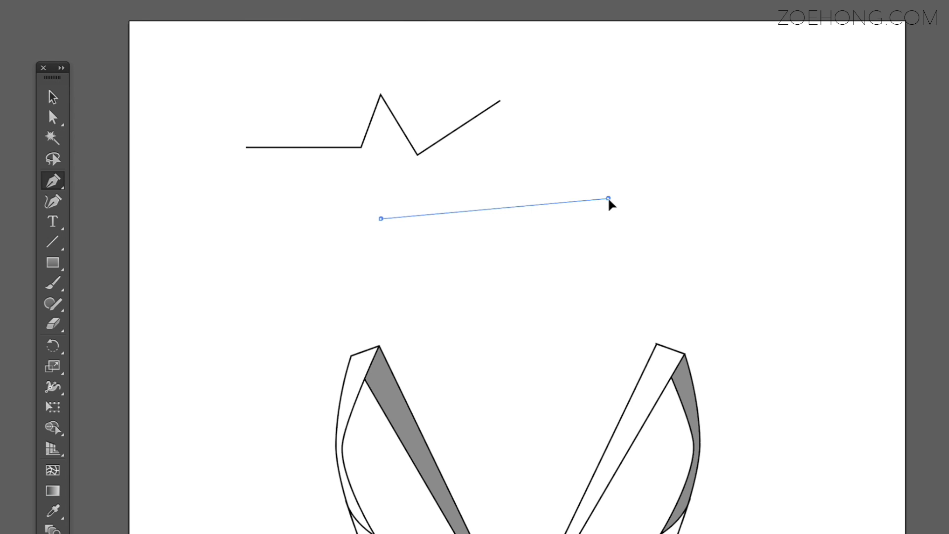
mouse_move(610, 200)
left_mouse_down()
mouse_move(735, 165)
mouse_move(703, 95)
mouse_move(557, 103)
mouse_move(563, 289)
mouse_move(722, 69)
mouse_move(377, 273)
mouse_move(392, 309)
mouse_move(526, 94)
mouse_move(639, 134)
mouse_move(702, 102)
mouse_move(752, 47)
mouse_move(766, 10)
left_mouse_up()
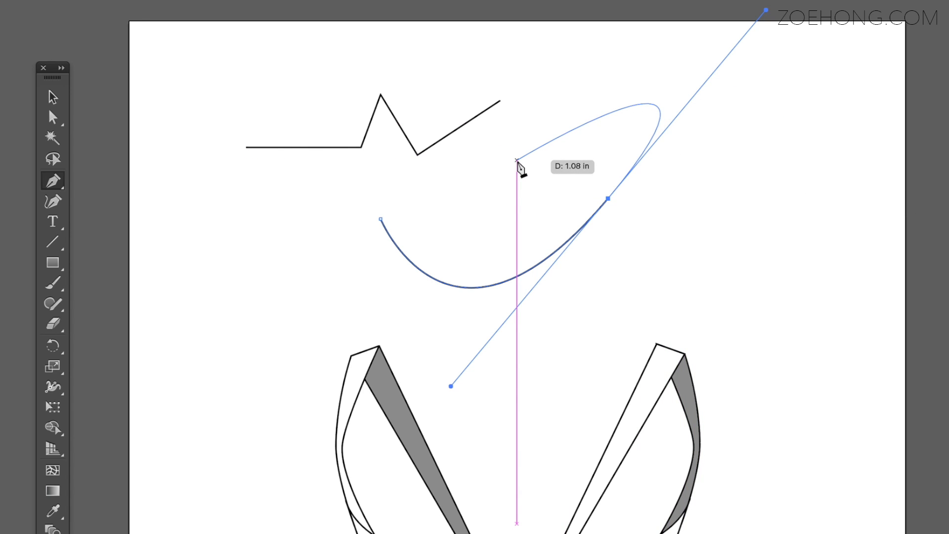
Remove the outgoing handle from the curve's end anchor and continue the path with a tall arch up to the right
left_click(517, 160)
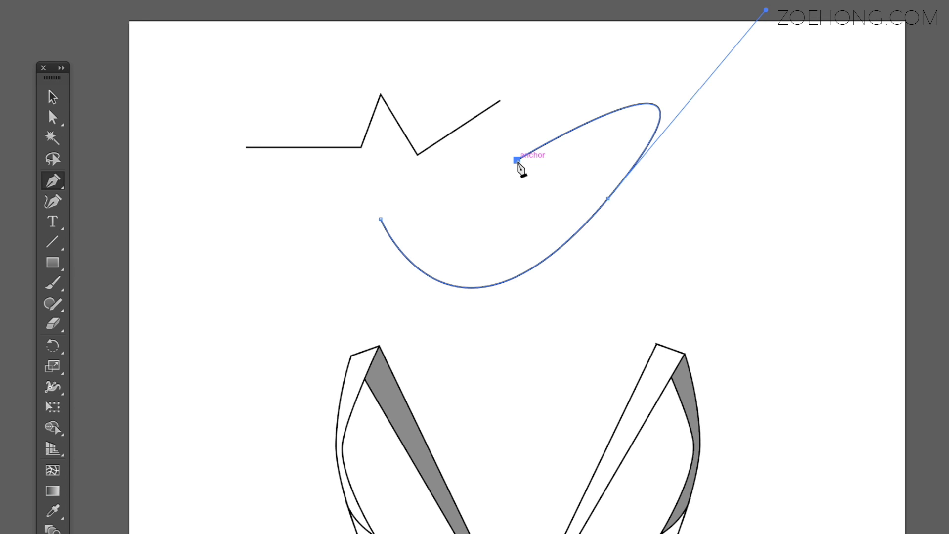
left_click(517, 160)
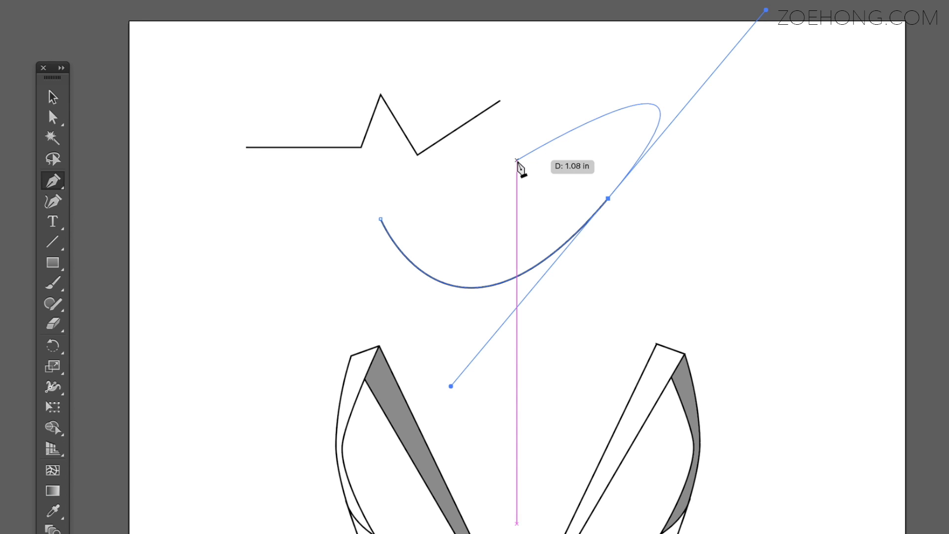
left_click(609, 198)
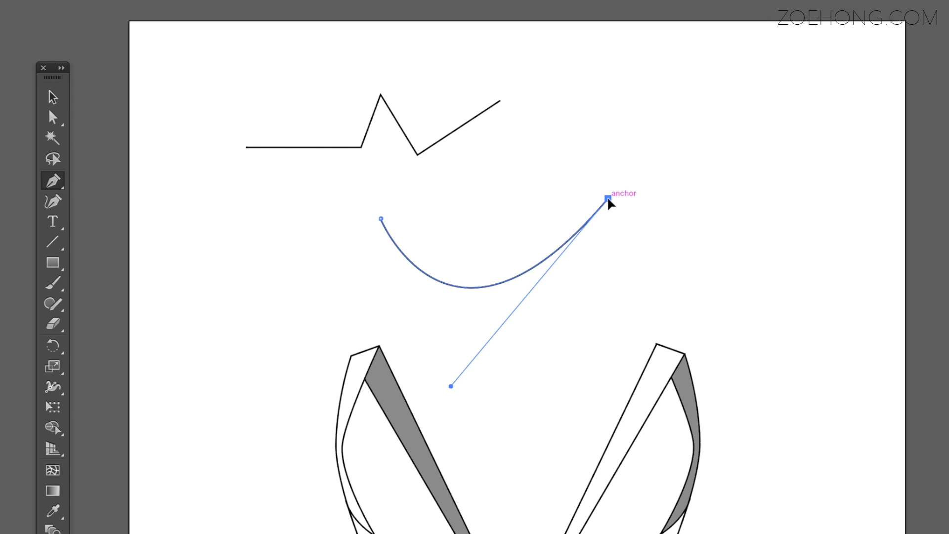
left_click_drag(738, 124, 786, 337)
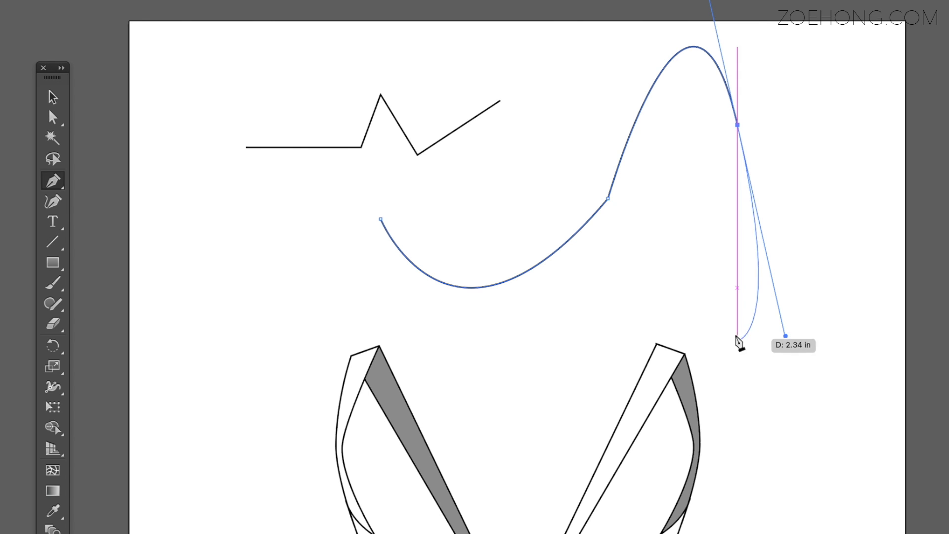
Extend the path from the arch with an inward hook, a curve sweeping back down and a short straight segment
left_click(685, 185)
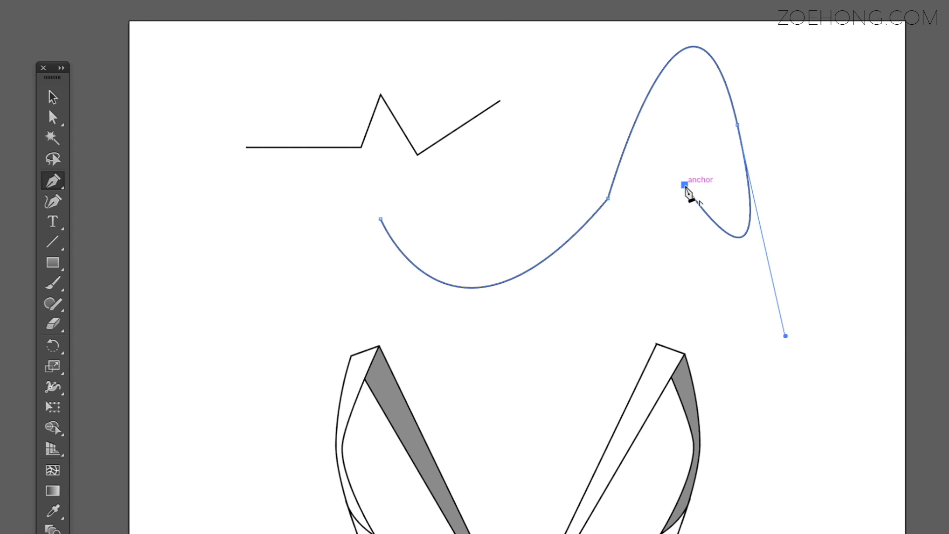
left_click_drag(656, 213, 700, 278)
left_click(747, 287)
left_click(817, 245)
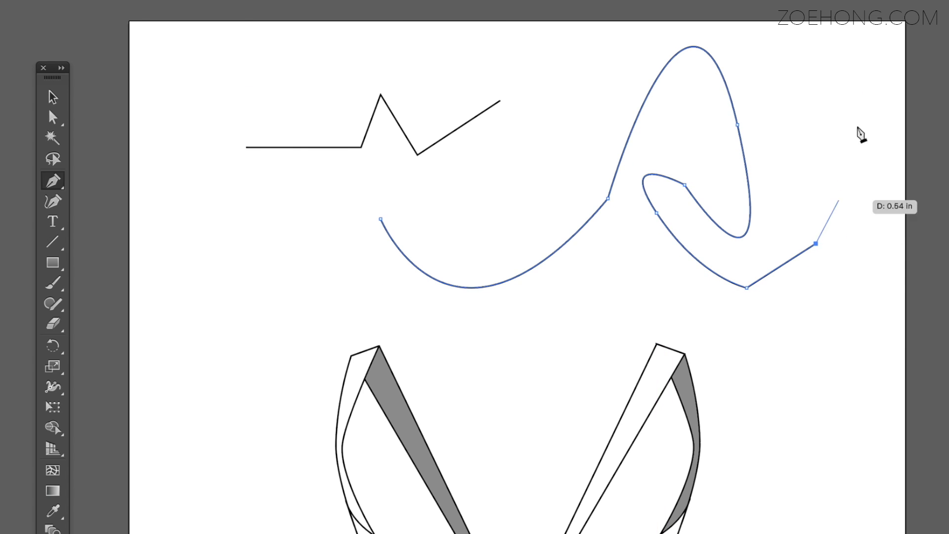
Run straight segments up around the outside of the arch and close the path at its starting anchor
left_click(827, 46)
left_click(678, 33)
left_click(575, 94)
left_click(519, 230)
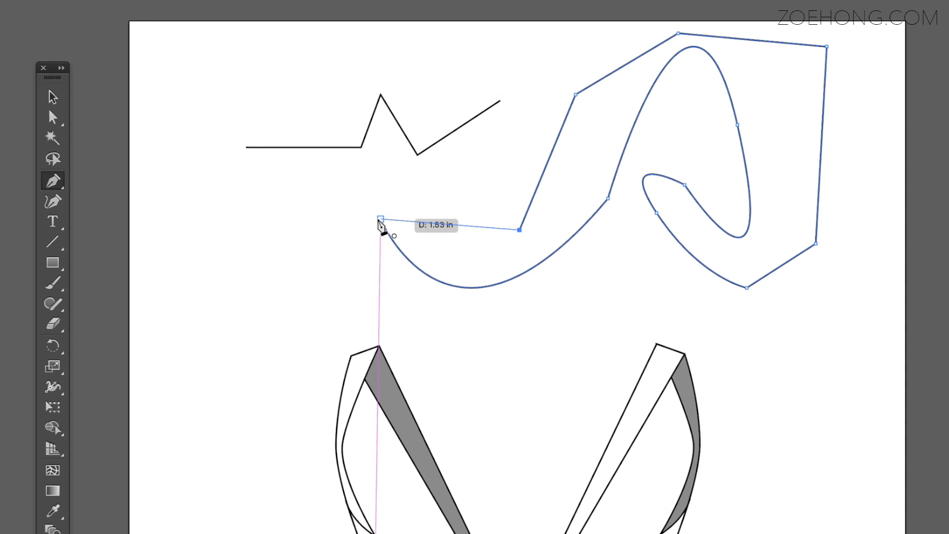
left_click(381, 219)
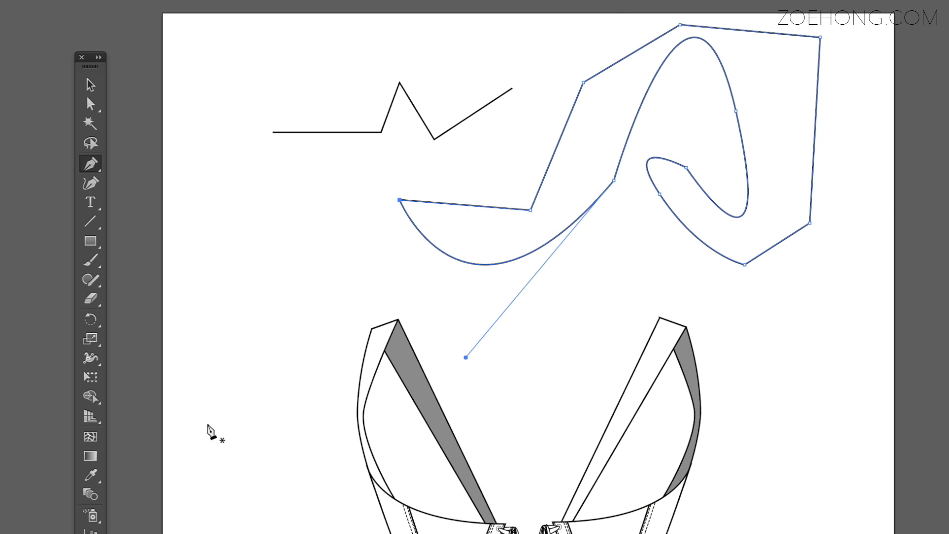
Insert an anchor midway along the closed shape's long right edge using the Add Anchor Point tool
left_click_drag(93, 169, 211, 225)
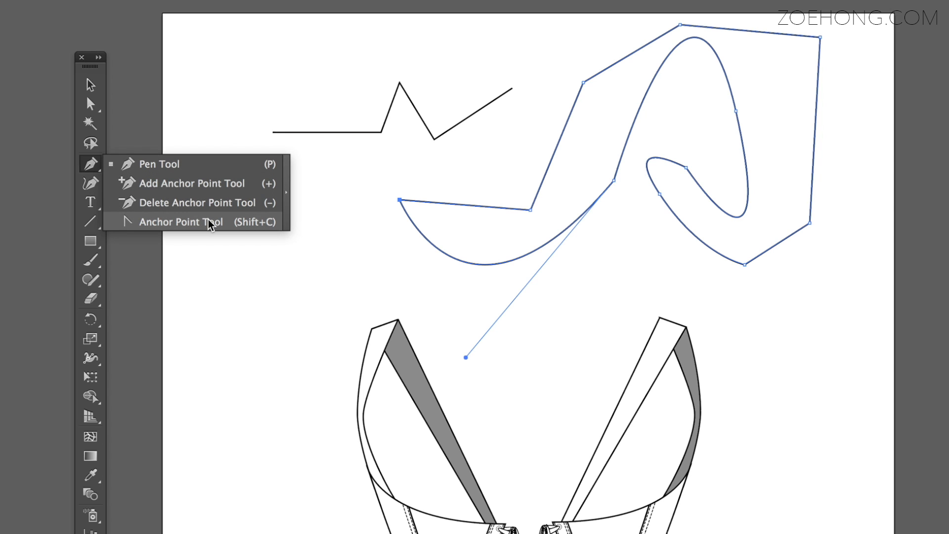
left_click_drag(208, 221, 207, 184)
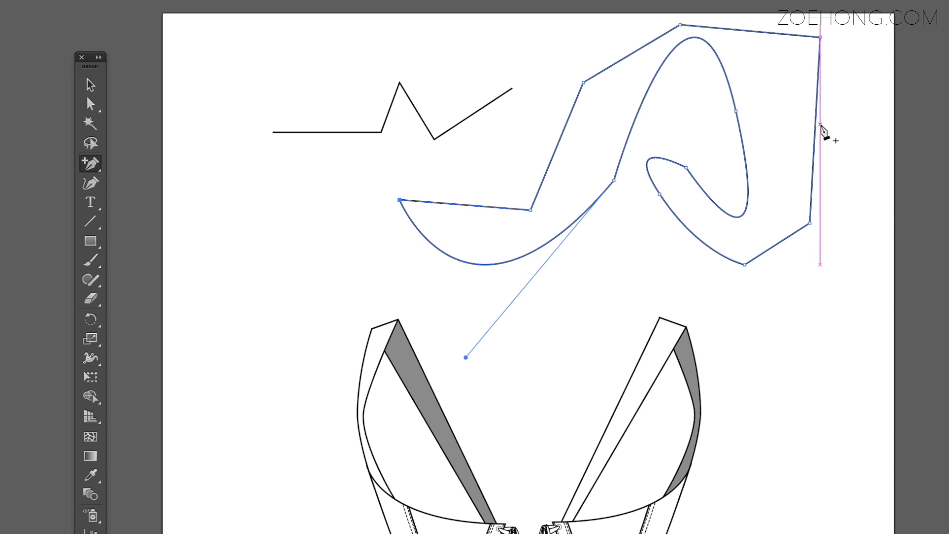
left_click(815, 126)
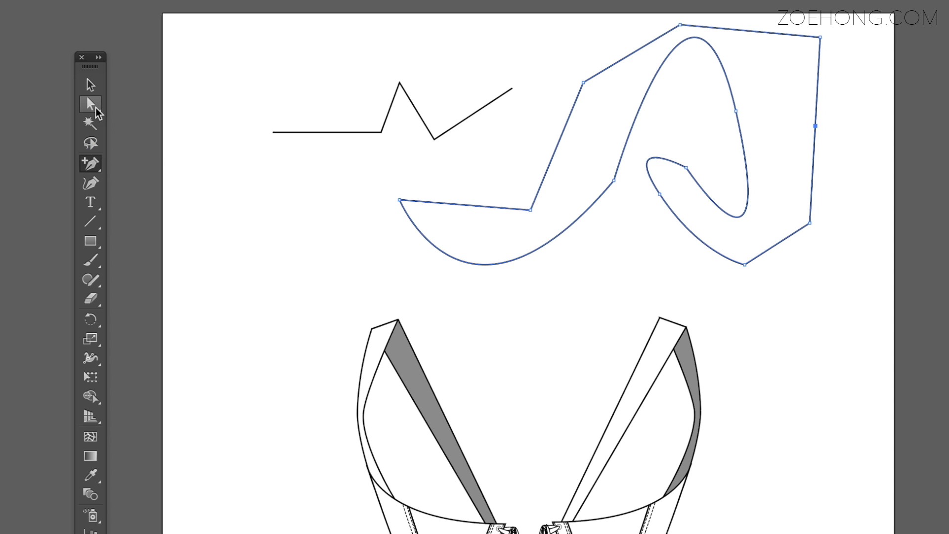
Shift the closed practice shape slightly right and down, away from the zigzag line
left_click(96, 84)
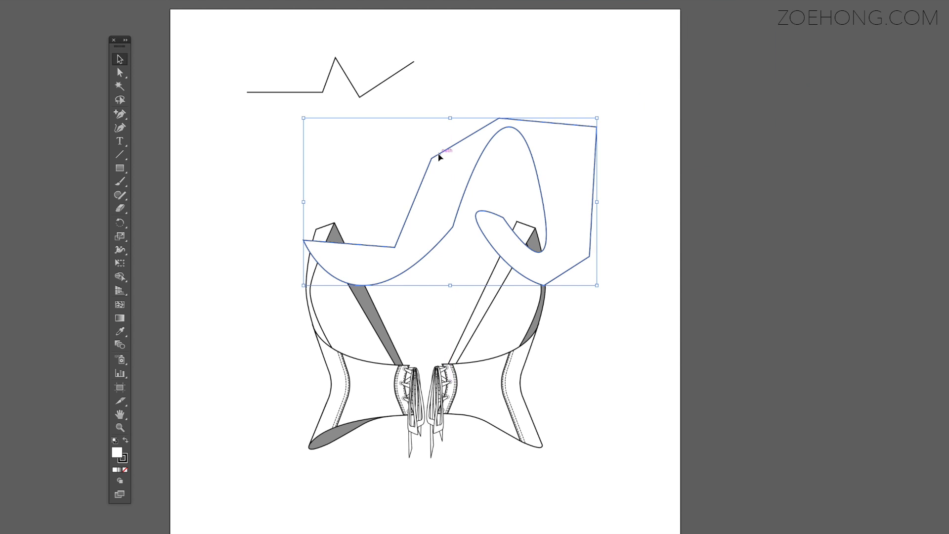
left_click_drag(438, 155, 198, 59)
left_click_drag(318, 48, 631, 89)
Move the whole corset drawing down and to the left, clear of the practice paths, and deselect it
left_click_drag(561, 498, 280, 307)
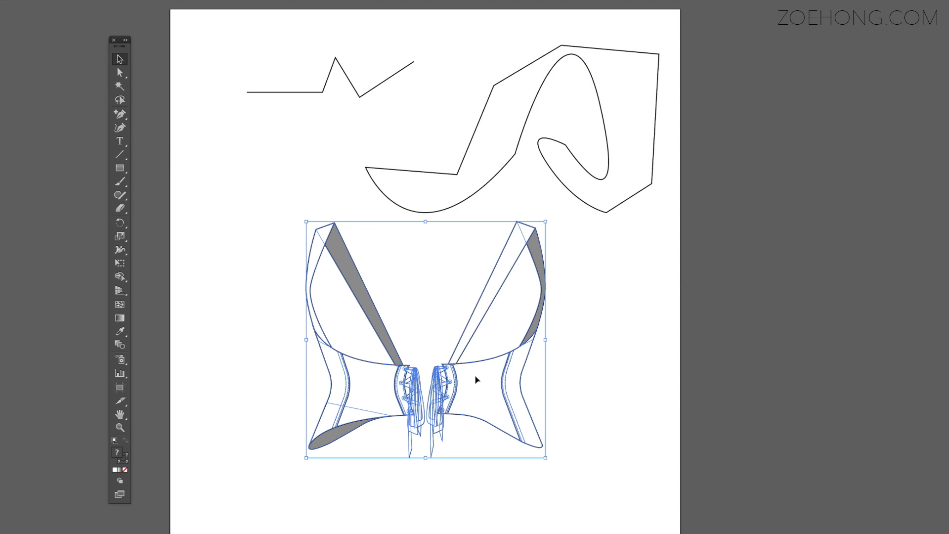
mouse_move(482, 381)
left_mouse_down()
mouse_move(420, 533)
mouse_move(388, 533)
left_mouse_up()
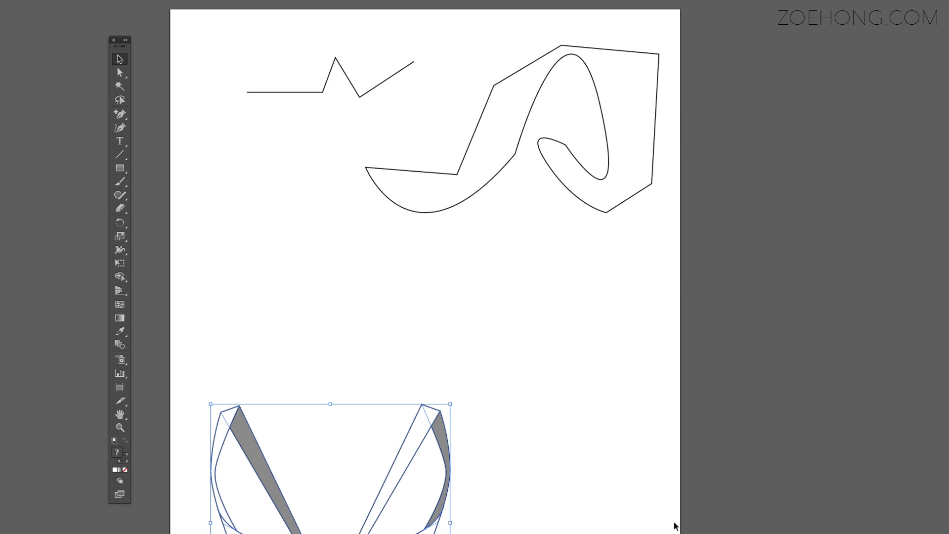
left_click(522, 530)
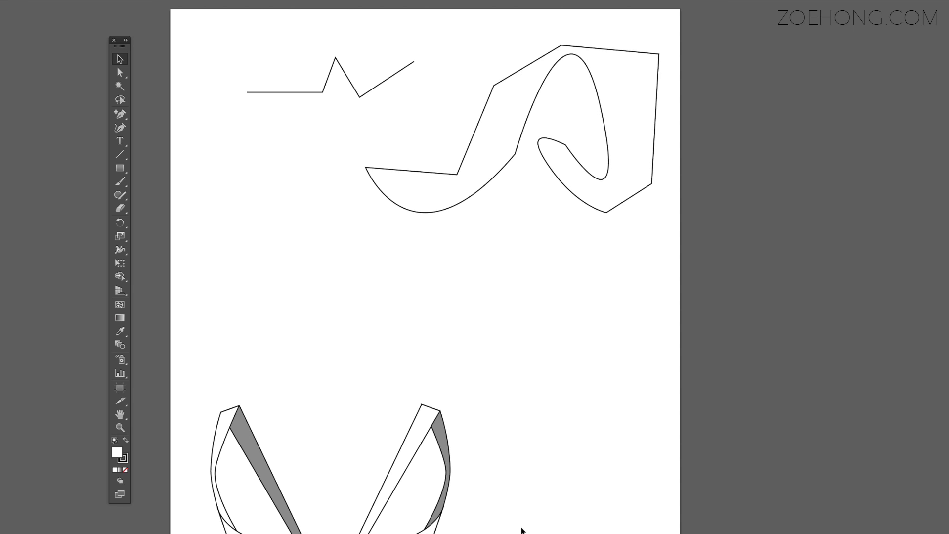
Reshape the closed path by pulling the right edge's middle anchor far beyond the artboard and moving the two leftmost anchors further left
left_click(118, 73)
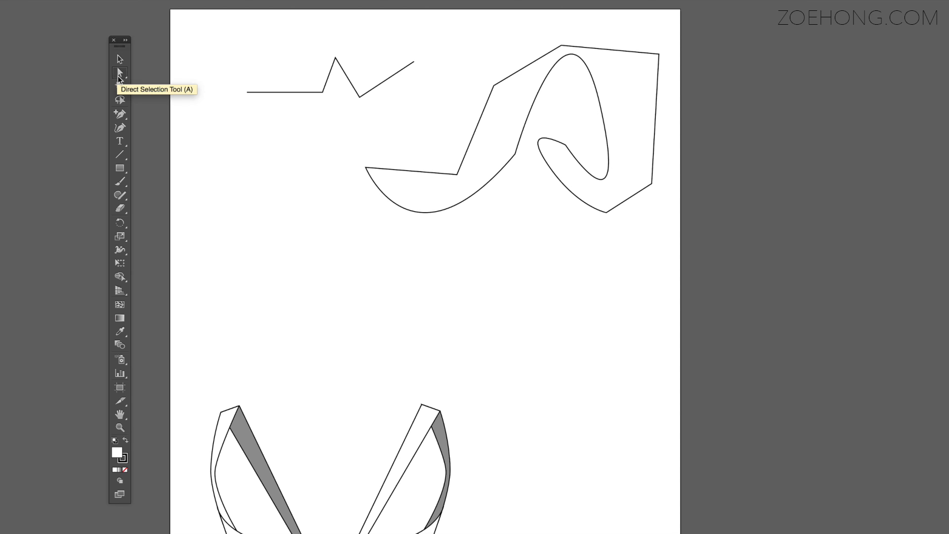
left_click(483, 157)
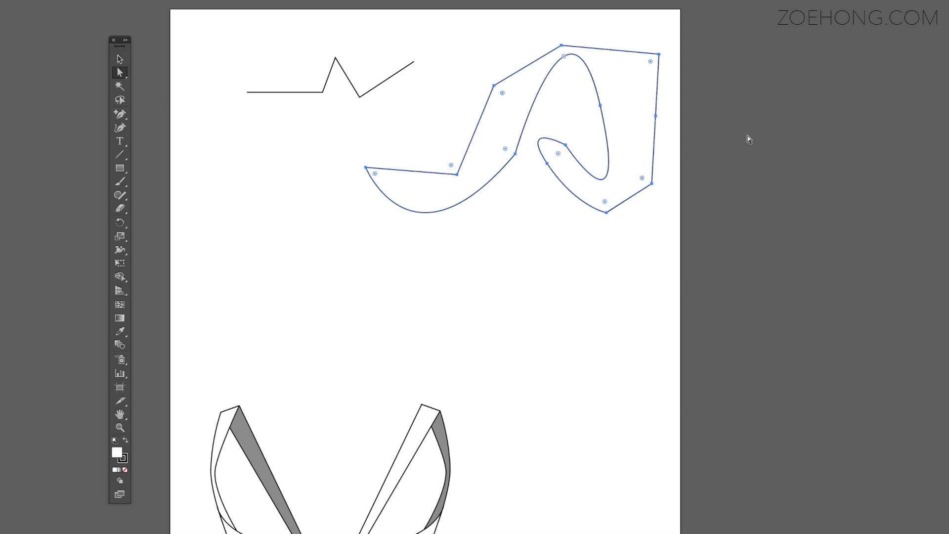
left_click(657, 117)
left_click_drag(658, 117, 921, 111)
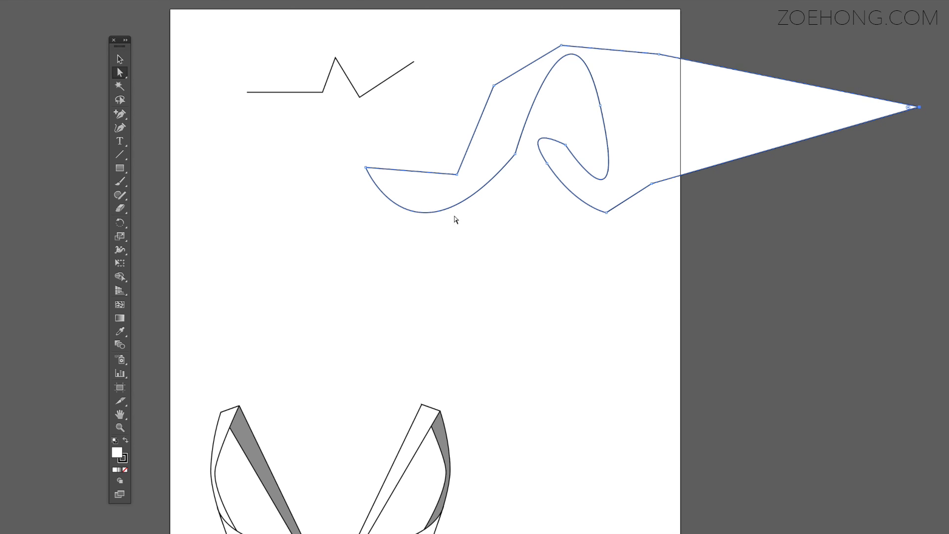
left_click_drag(358, 156, 461, 180)
mouse_move(354, 157)
left_mouse_down()
mouse_move(464, 186)
mouse_move(364, 158)
left_mouse_up()
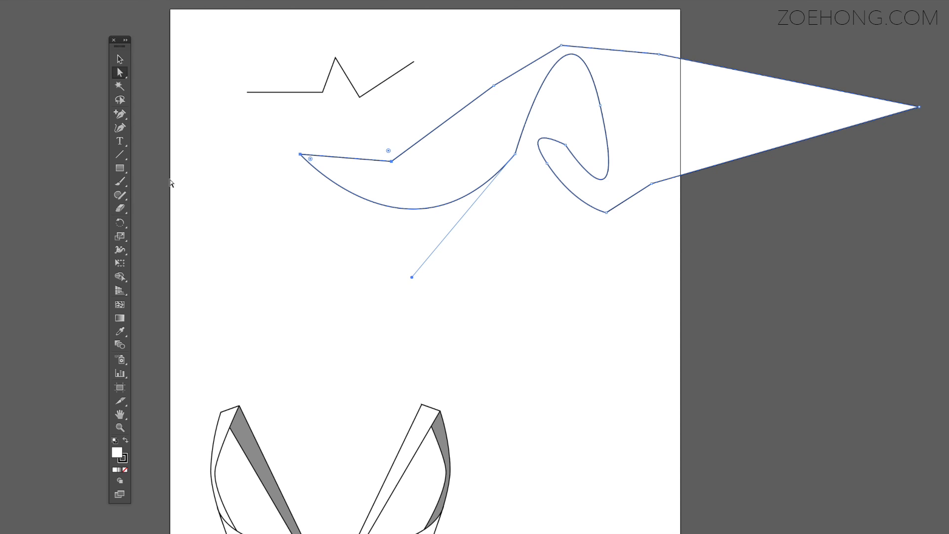
Remove the anchor at the tip of the long spike using the Delete Anchor Point tool
left_click(120, 114)
left_click(207, 143)
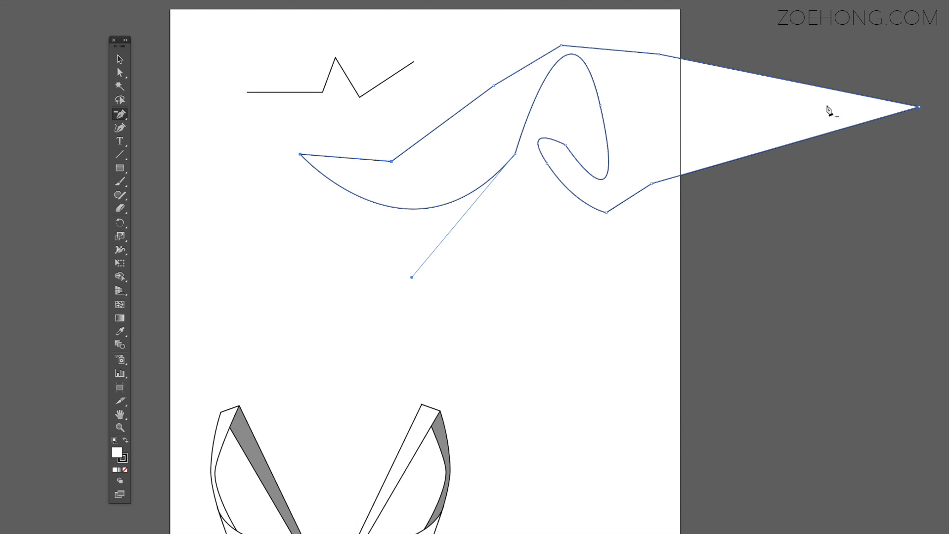
left_click(919, 107)
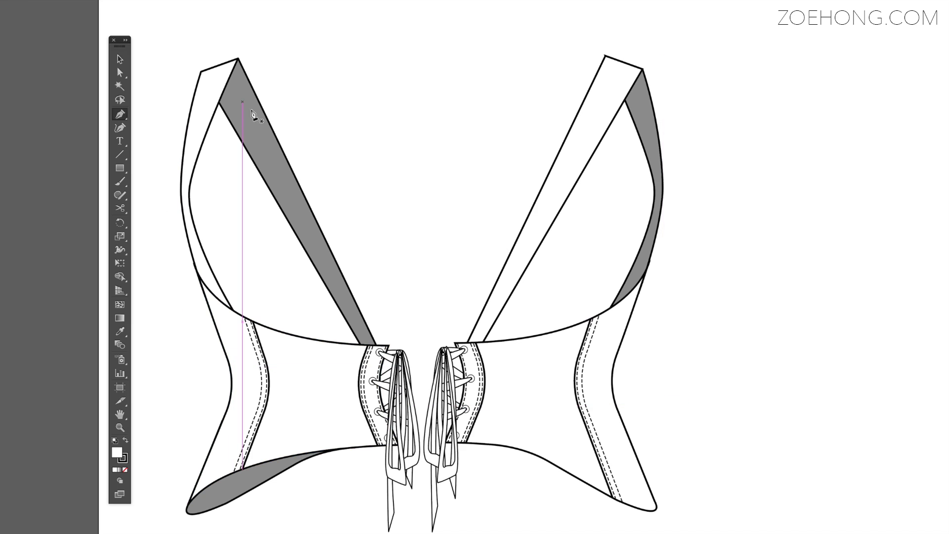
left_click(372, 342)
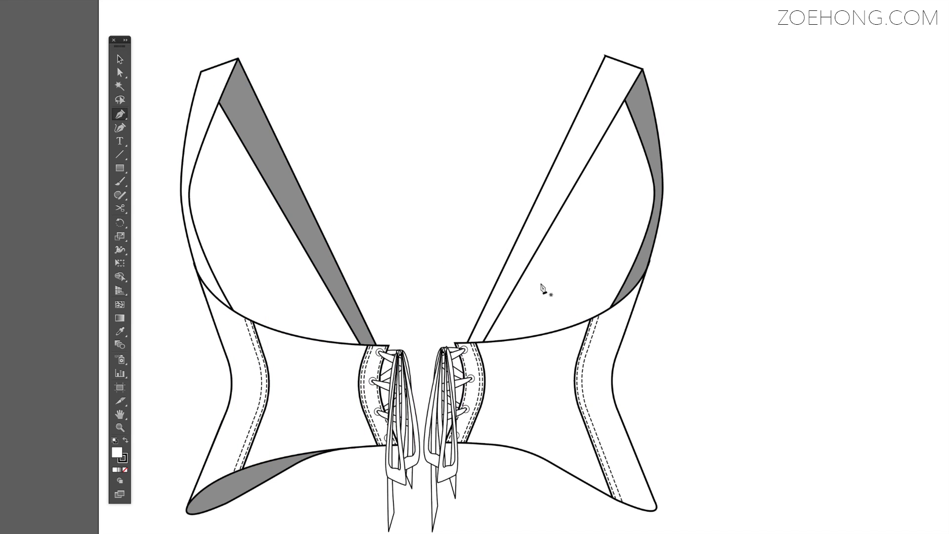
left_click(458, 342)
Ungroup the left half of the corset and select only its grey inner hem piece
key("v")
scroll(254, 486, "down", 1)
left_click(254, 485)
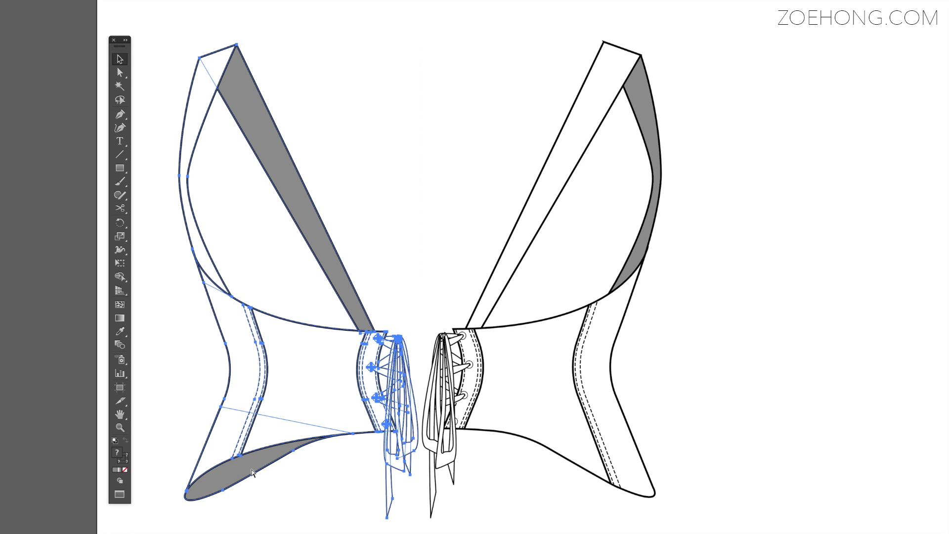
left_click(294, 483)
left_click(240, 473)
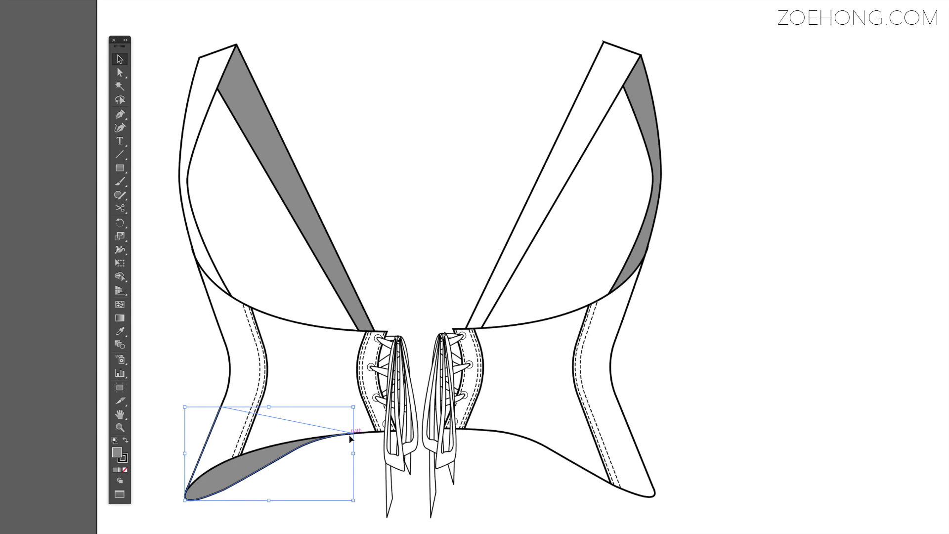
Duplicate the grey hem piece and place the copy in the empty space between the straps
key("ctrl+c")
key("ctrl+v")
left_click_drag(464, 303, 423, 53)
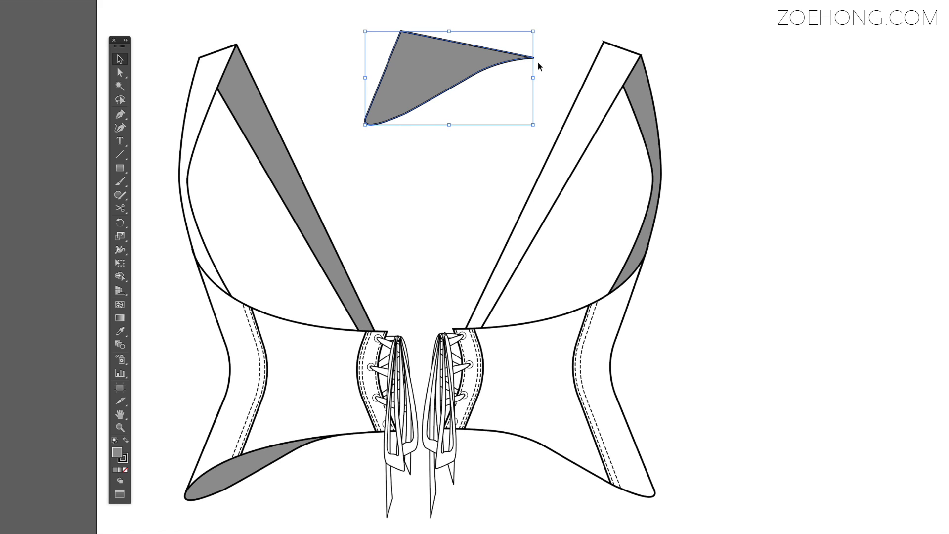
Delete the duplicate's top corner anchor to open its outline, then delete the rest of the duplicate
key("a")
left_click(387, 13)
left_click_drag(388, 18, 412, 57)
key("Delete")
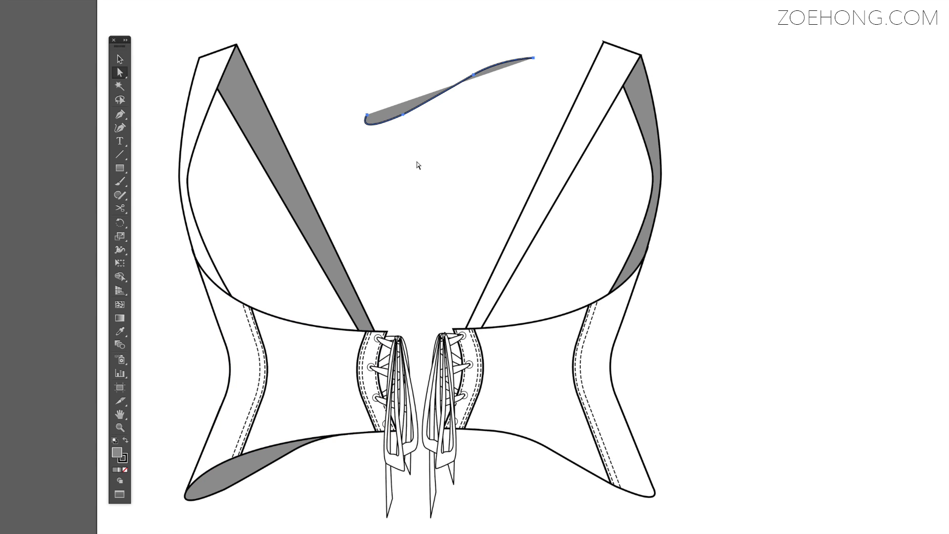
key("Delete")
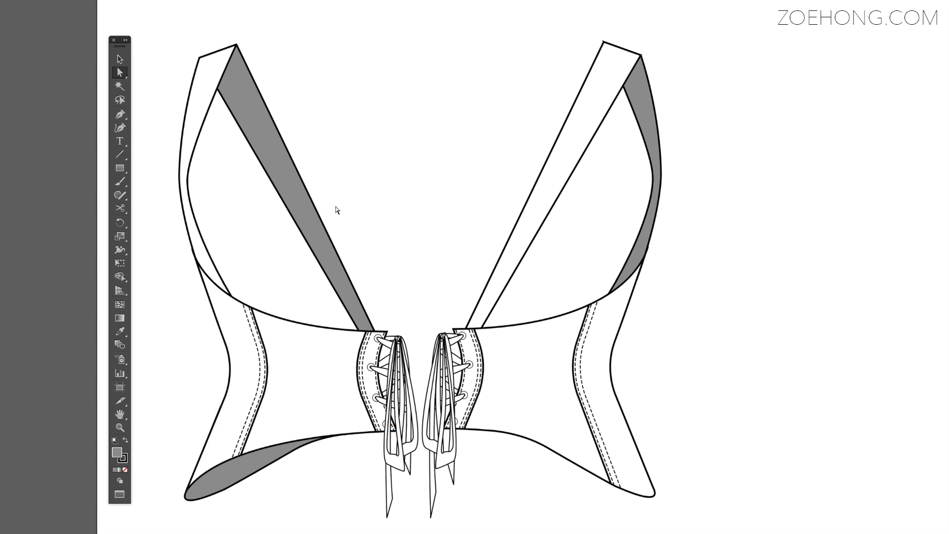
Fill the left half's narrow outer strap piece with red F20F0F
left_click(223, 64)
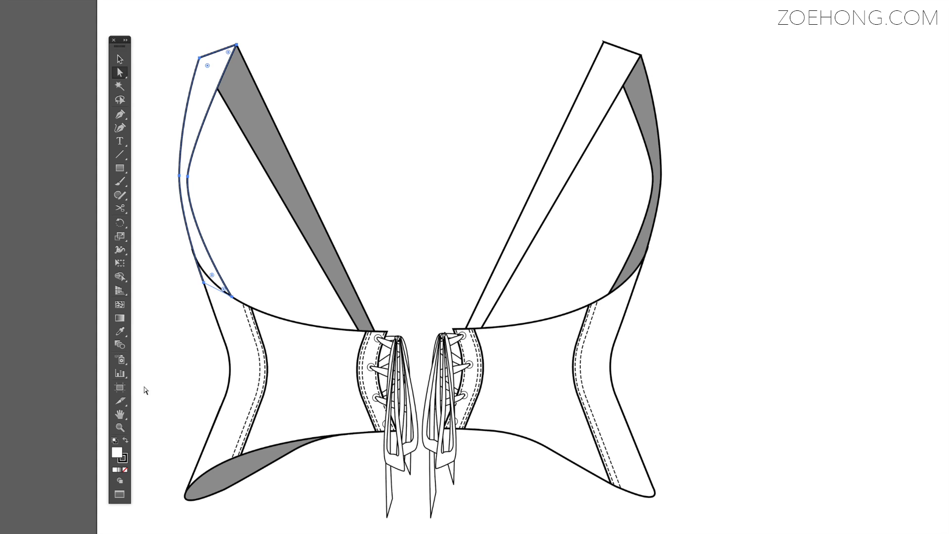
double_click(118, 451)
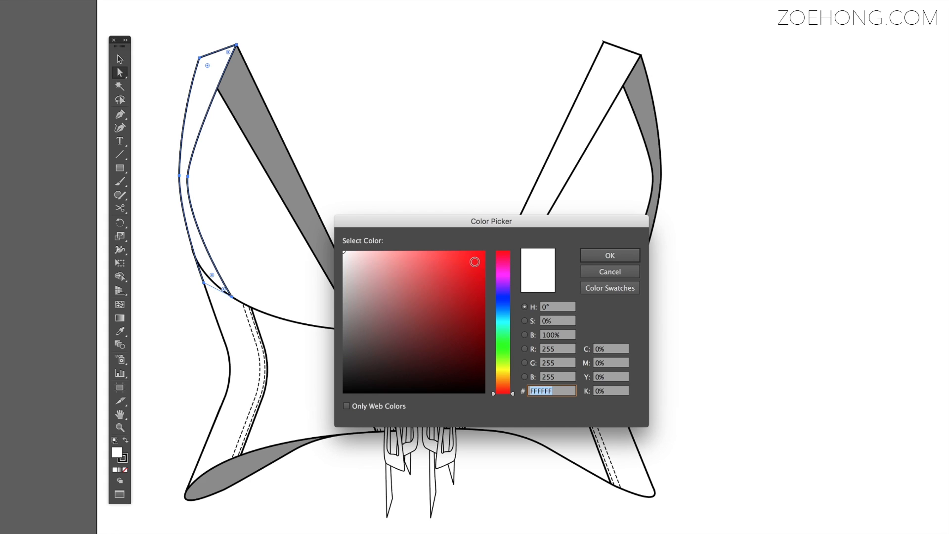
left_click(476, 258)
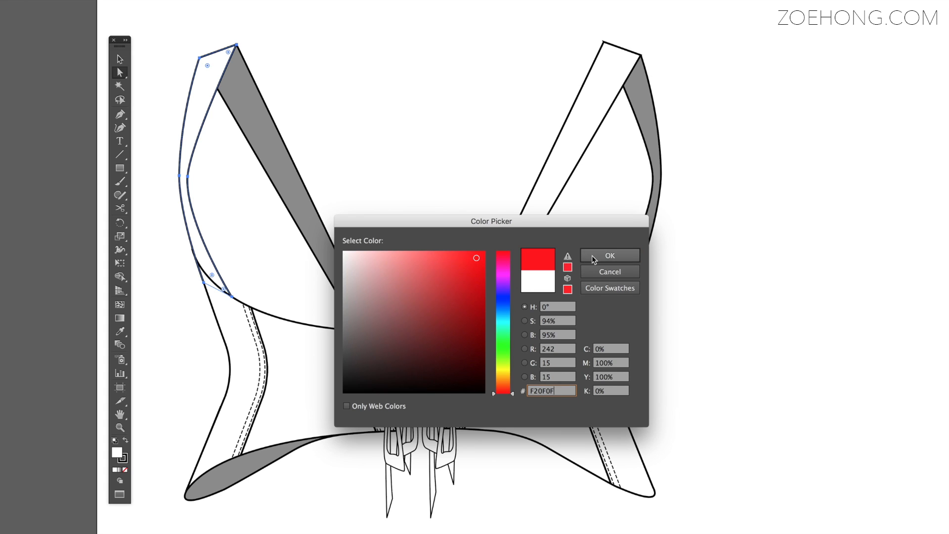
left_click(610, 256)
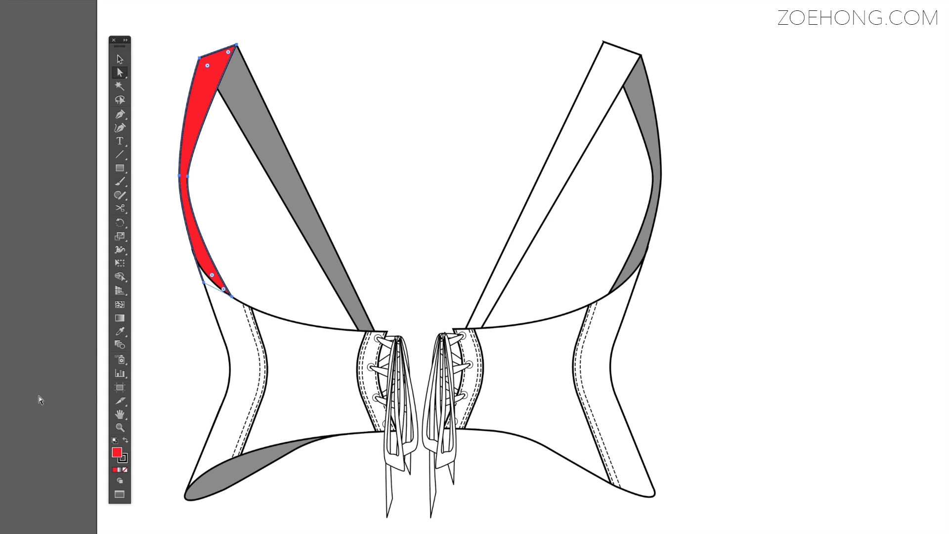
Fill the top lace segment of the corset's left lacing with dark red
key("v")
left_click(639, 396)
left_click(389, 341)
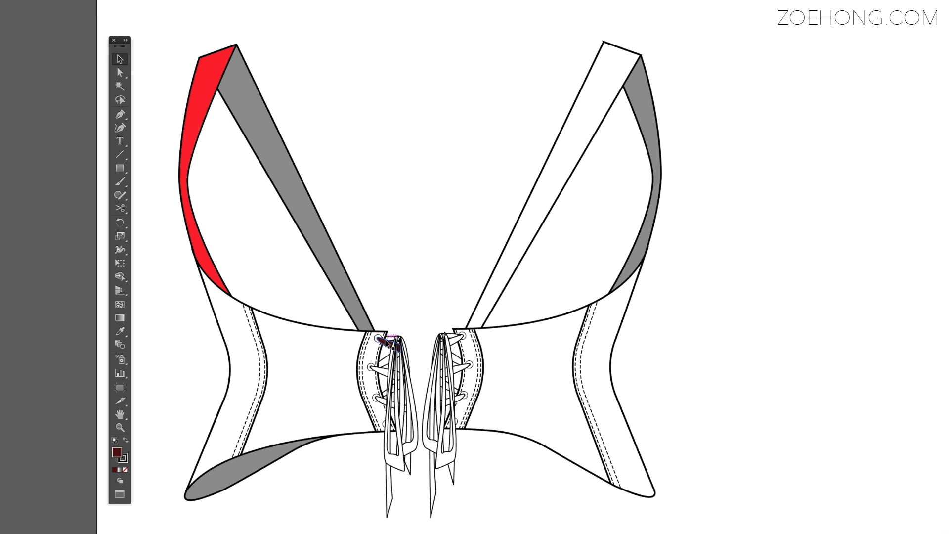
left_click(389, 431)
Delete the red and grey strap pieces from the left half of the corset
left_click_drag(179, 33, 298, 110)
key("Delete")
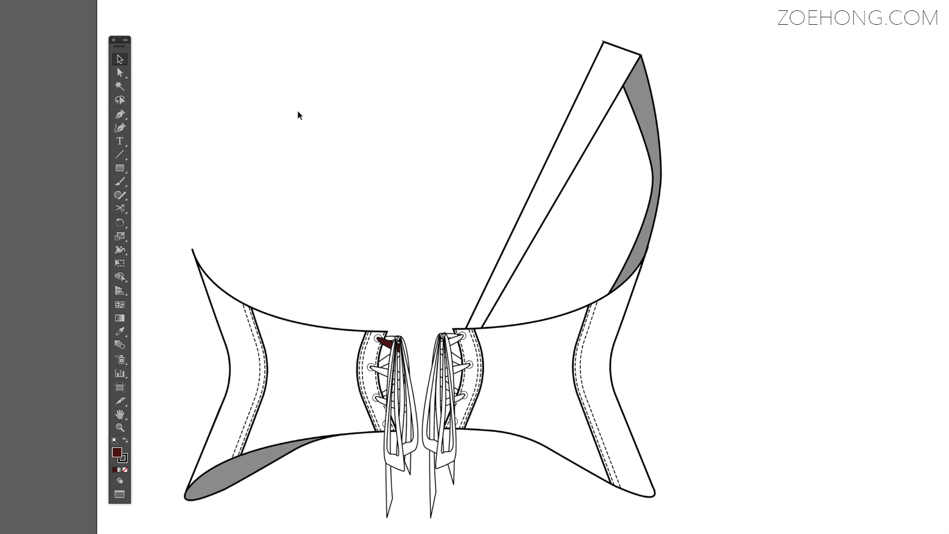
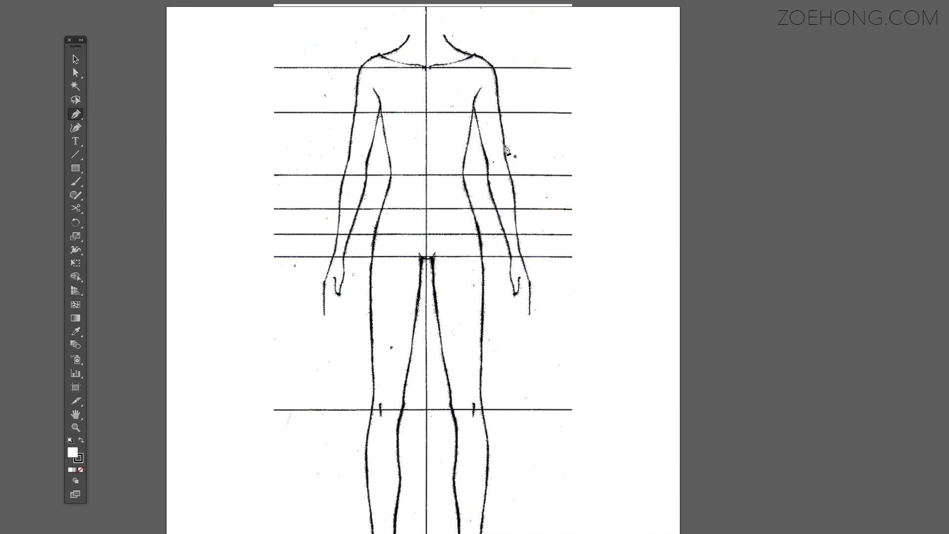
Turn Layer 1 with the body sketch into a template layer with images dimmed to 50%
left_click_drag(948, 216, 864, 148)
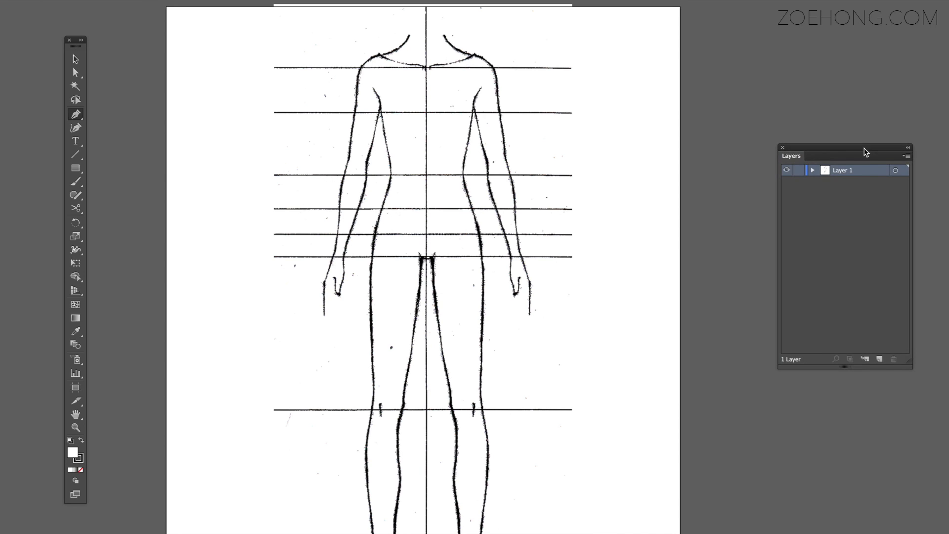
double_click(846, 171)
double_click(828, 172)
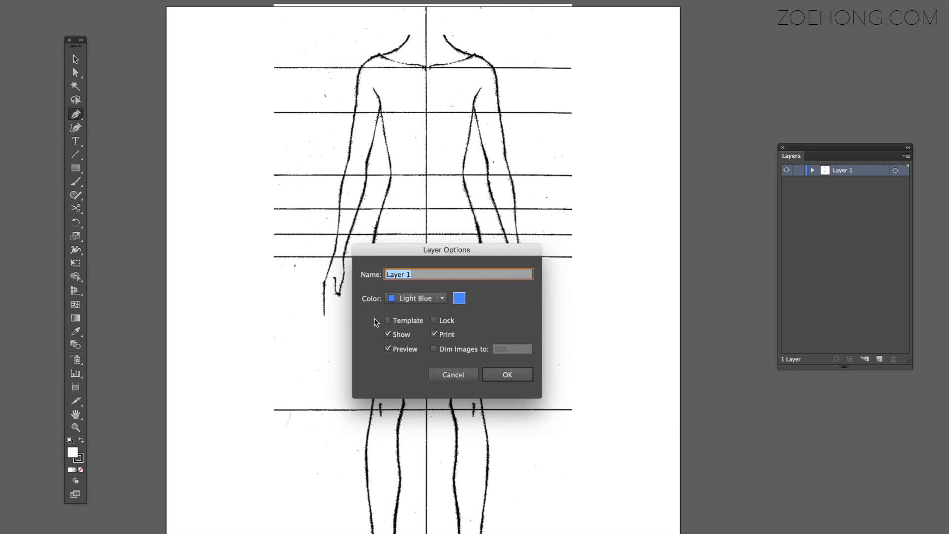
left_click(386, 320)
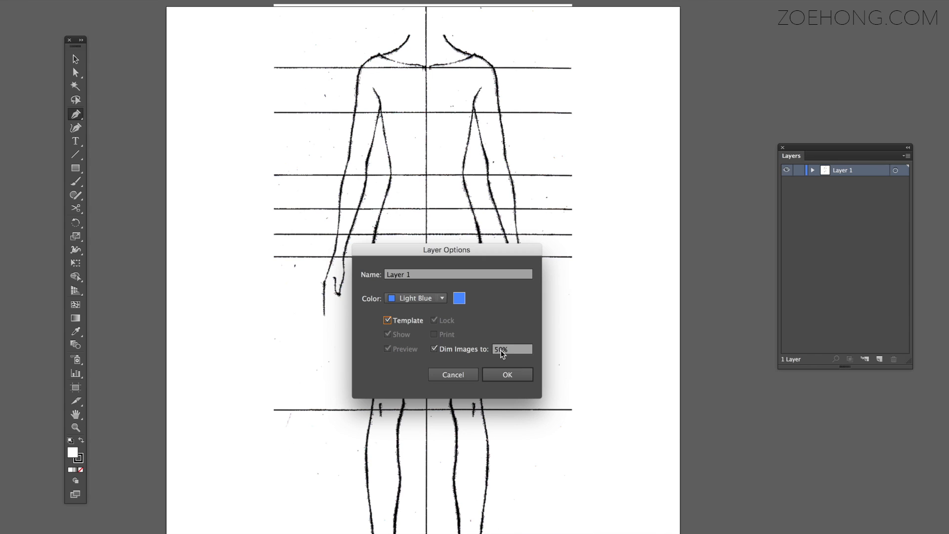
left_click(505, 375)
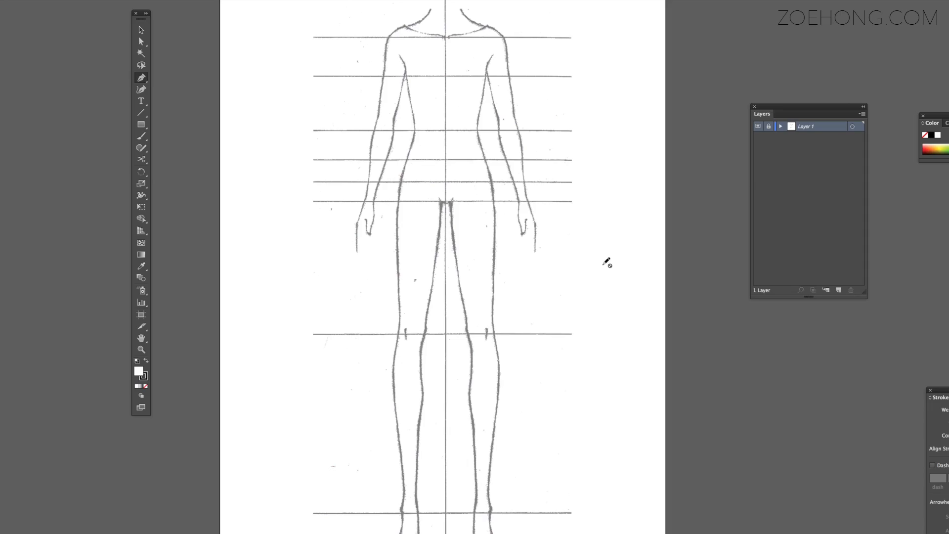
Add a new layer above the template and draw the skirt's front waistline as a shallow curve from the centre line to the figure's side
left_click(839, 290)
key("z")
left_click(442, 243)
left_click(445, 243)
left_click(464, 242)
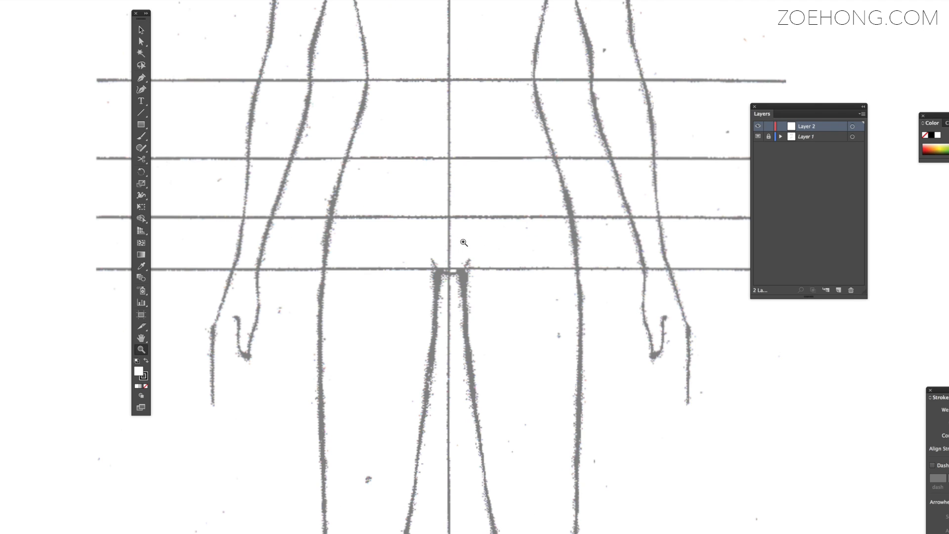
scroll(463, 243, "down", 4)
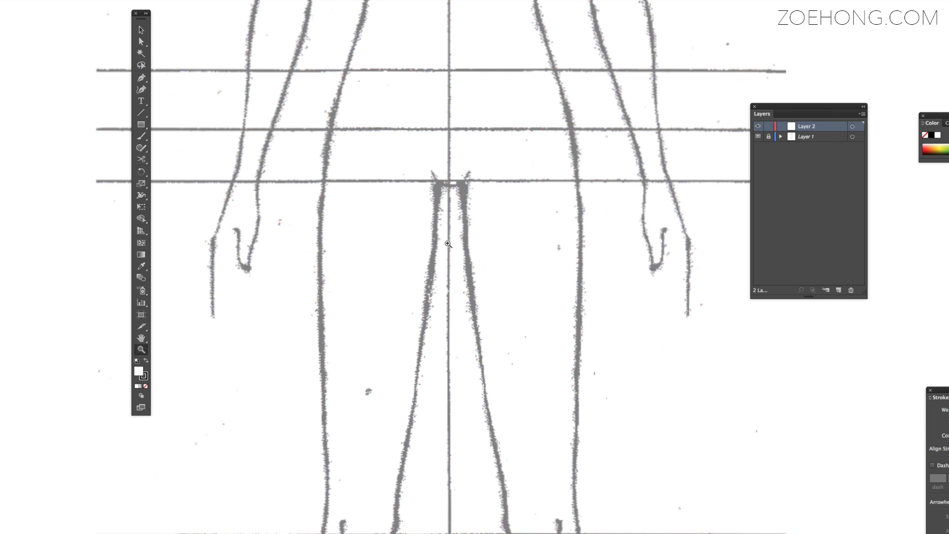
left_click(143, 79)
left_click(449, 74)
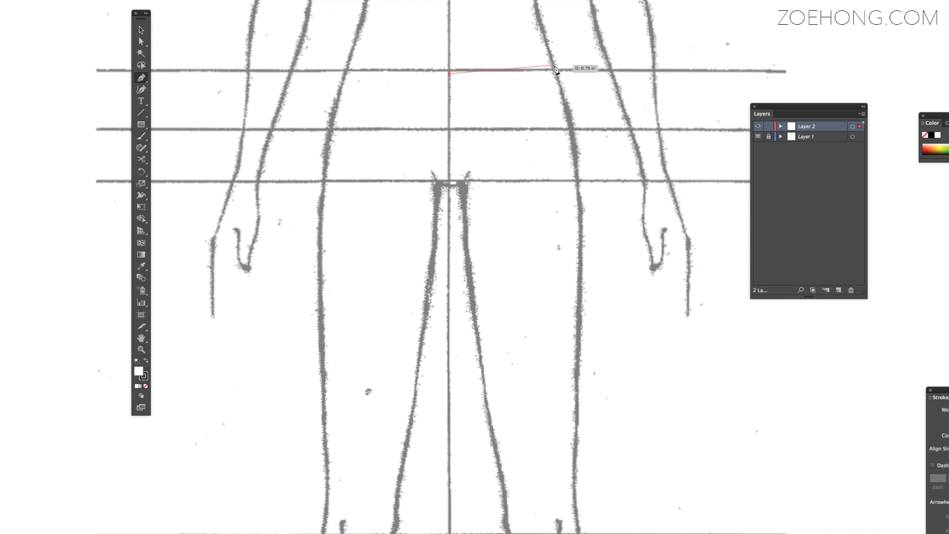
mouse_move(554, 65)
left_mouse_down()
mouse_move(594, 56)
mouse_move(573, 54)
left_mouse_up()
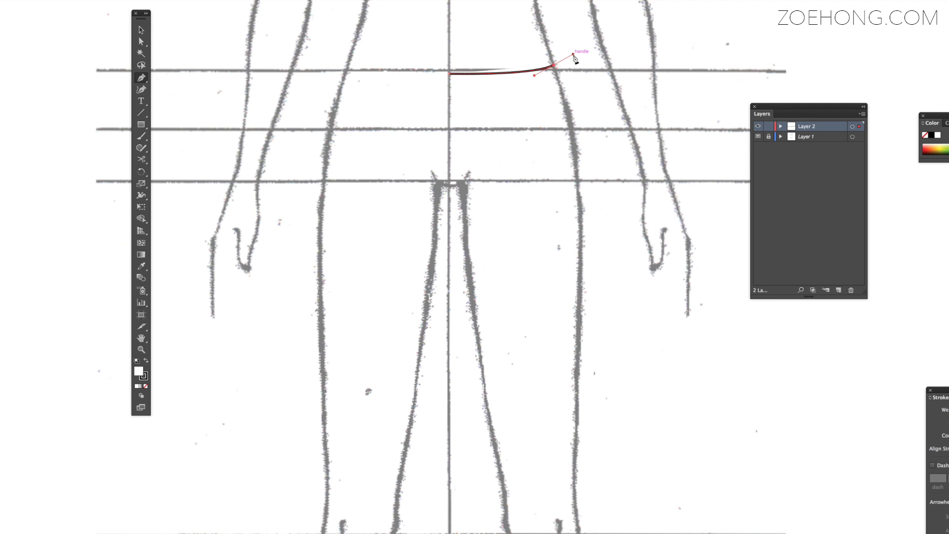
Set the waistline path's fill to none and remove the outgoing handle from its side anchor
left_click(142, 395)
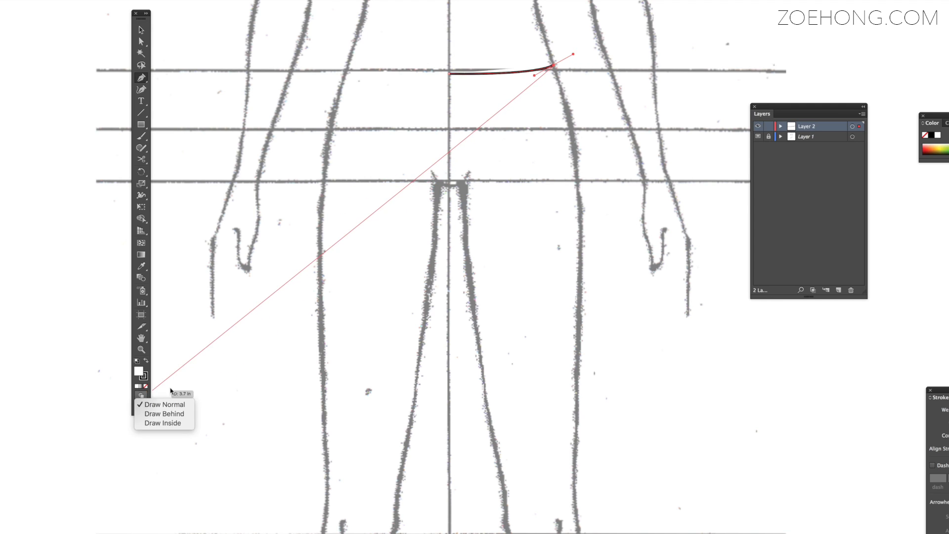
left_click(145, 386)
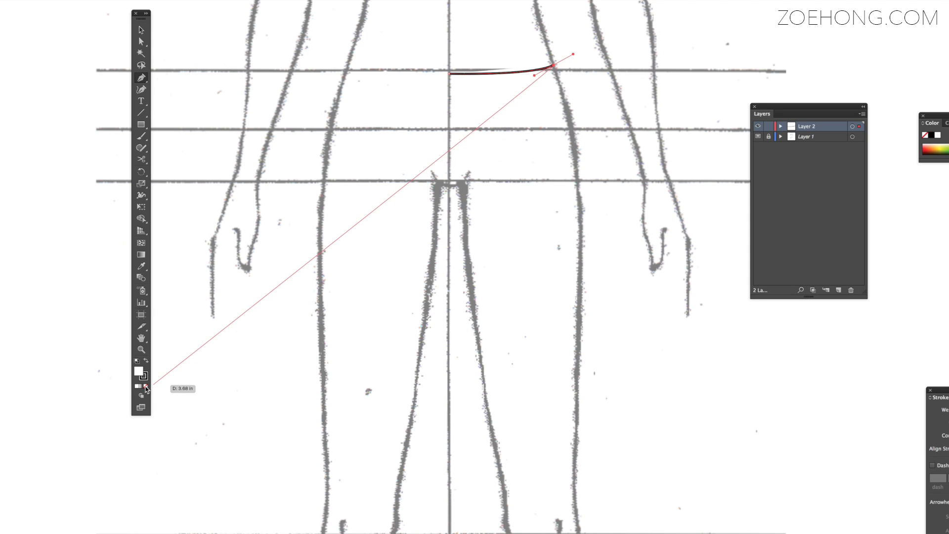
left_click(554, 65)
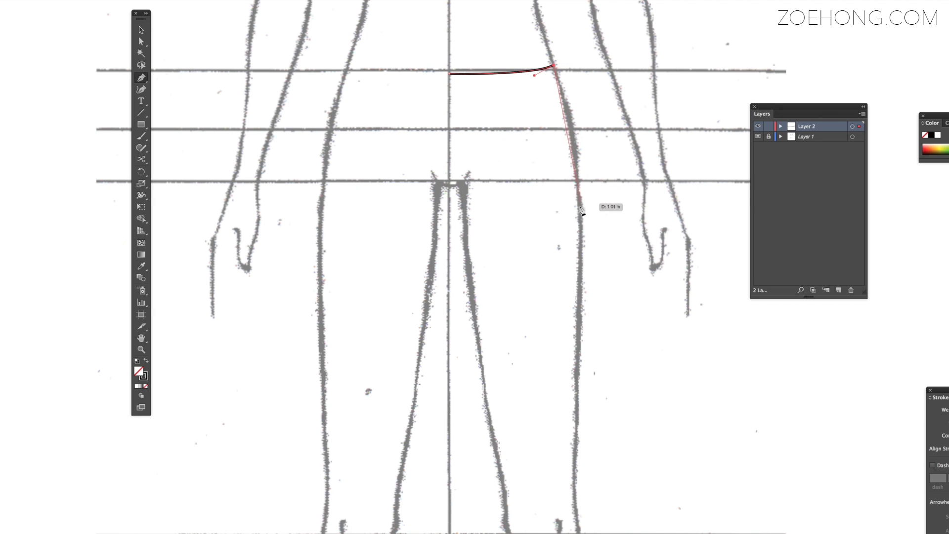
Continue the path with a curved hip, straight side seam and straight hem to the centre line, and lower the waistline's centre end slightly
left_click_drag(580, 201, 581, 290)
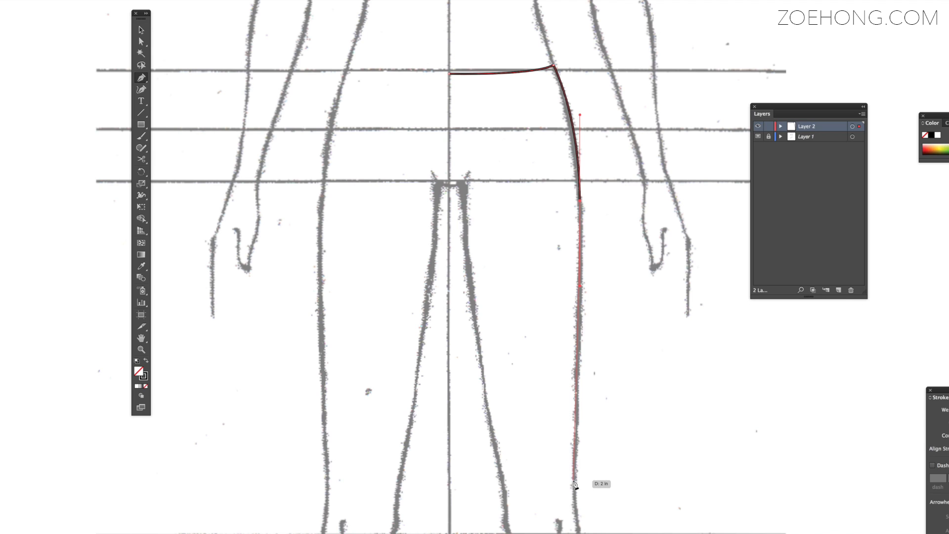
key("shift")
left_click(575, 482, "shift")
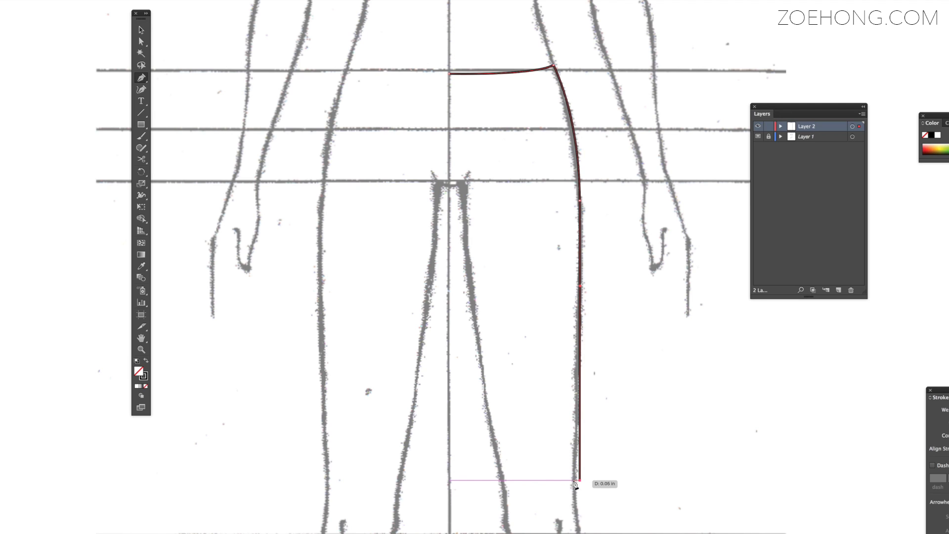
left_click(450, 479)
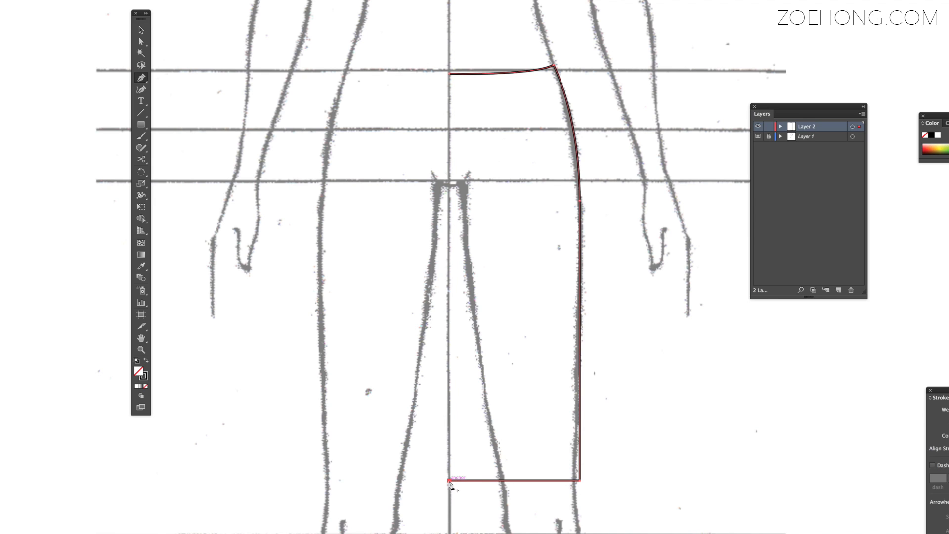
key("a")
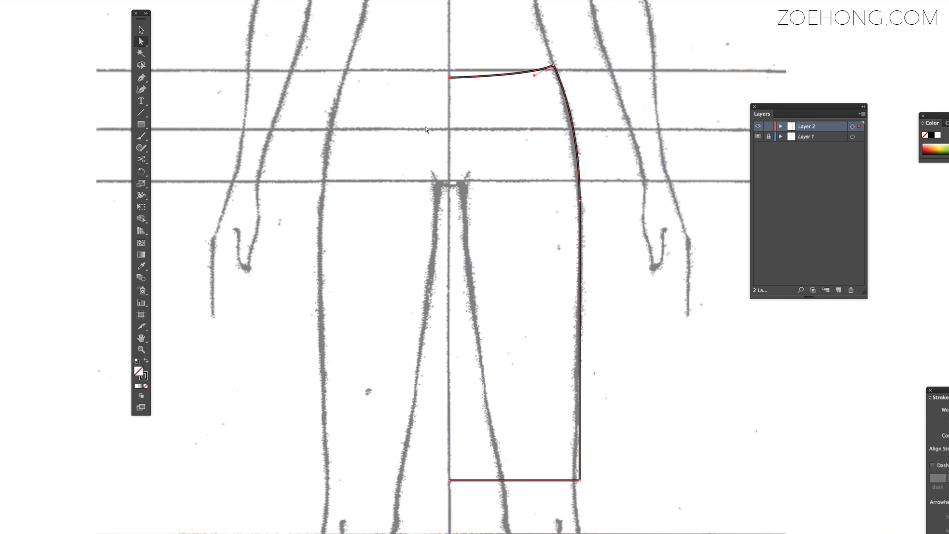
Draw a straight back waistline from the centre line to the side waist, and continue it into a curved yoke line ending on the centre line
key("p")
left_click(448, 65)
left_click_drag(555, 69, 554, 67)
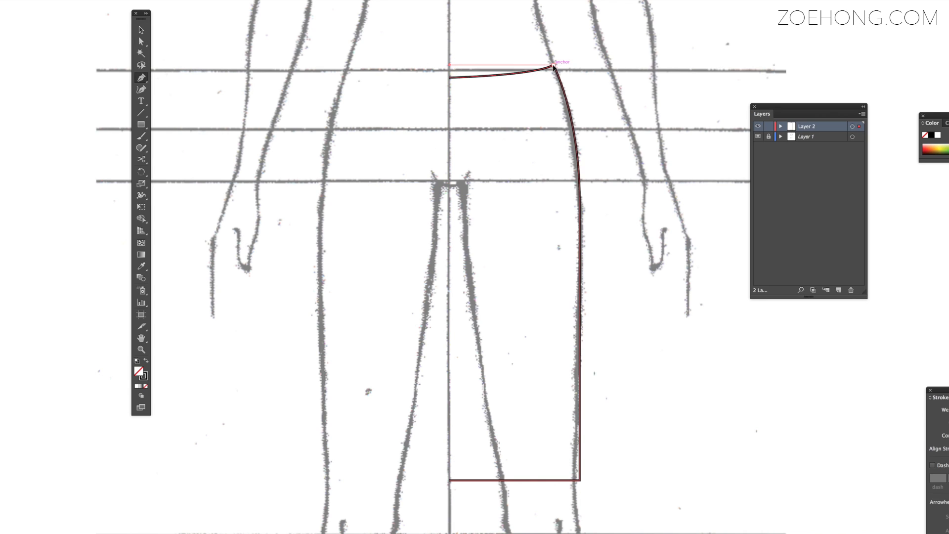
left_click(553, 67)
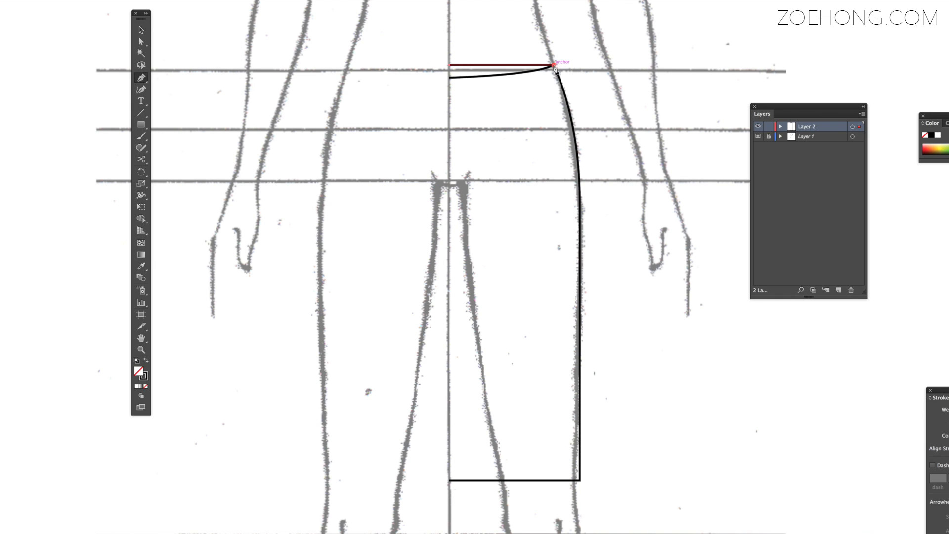
left_click_drag(449, 116, 386, 118)
key("a")
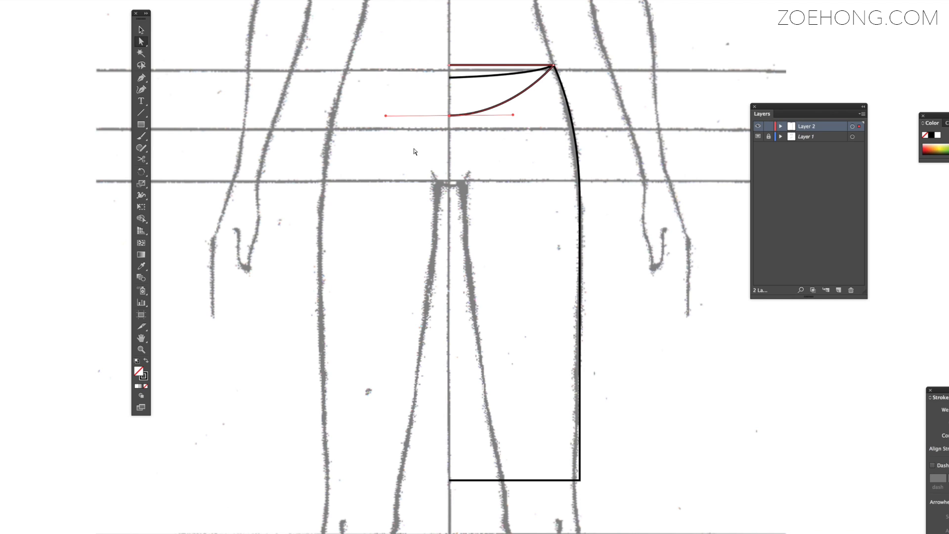
Select all the half-skirt paths and reflect a copy of them across the vertical axis
left_click(141, 31)
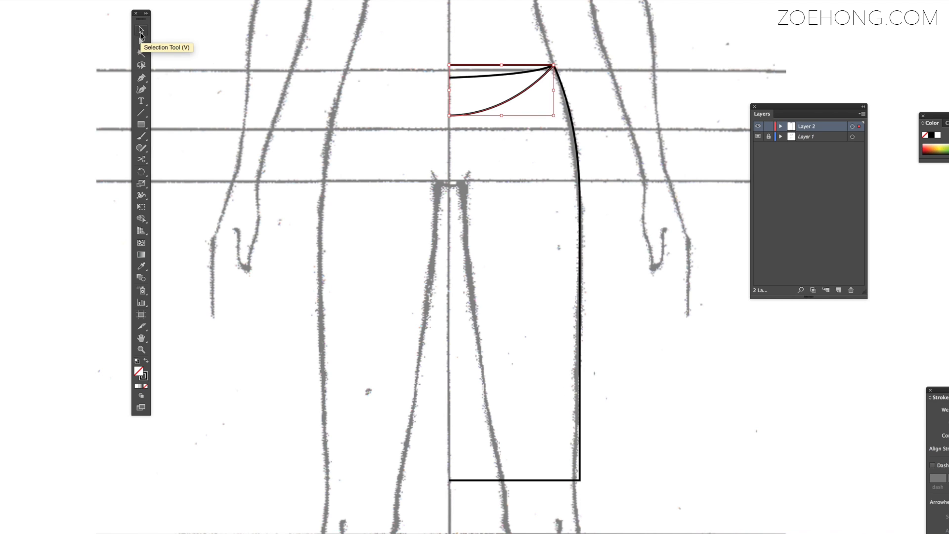
left_click_drag(413, 33, 652, 532)
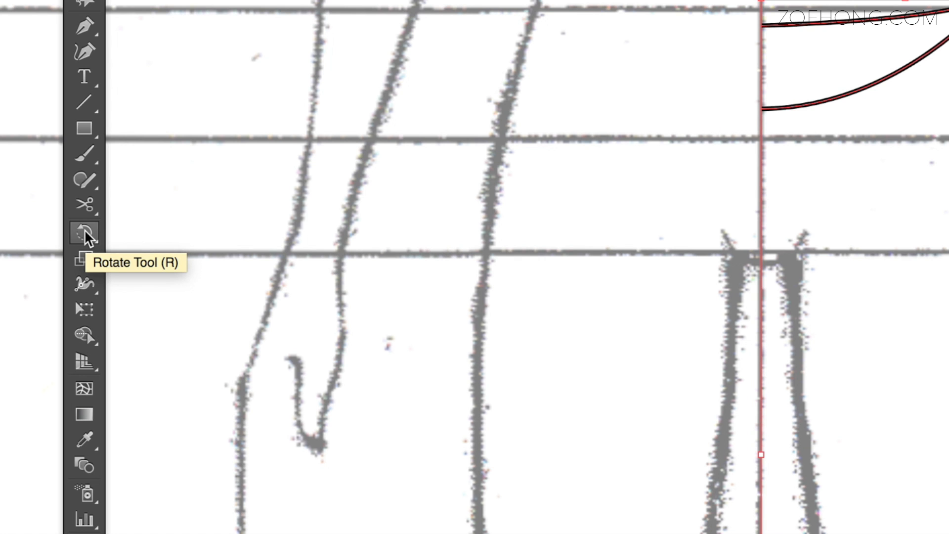
left_click(142, 172)
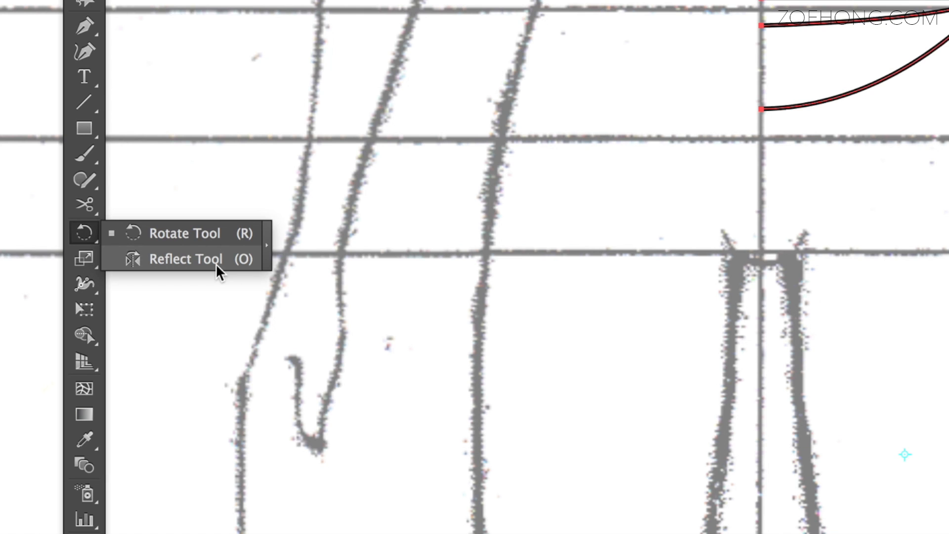
left_click(218, 271)
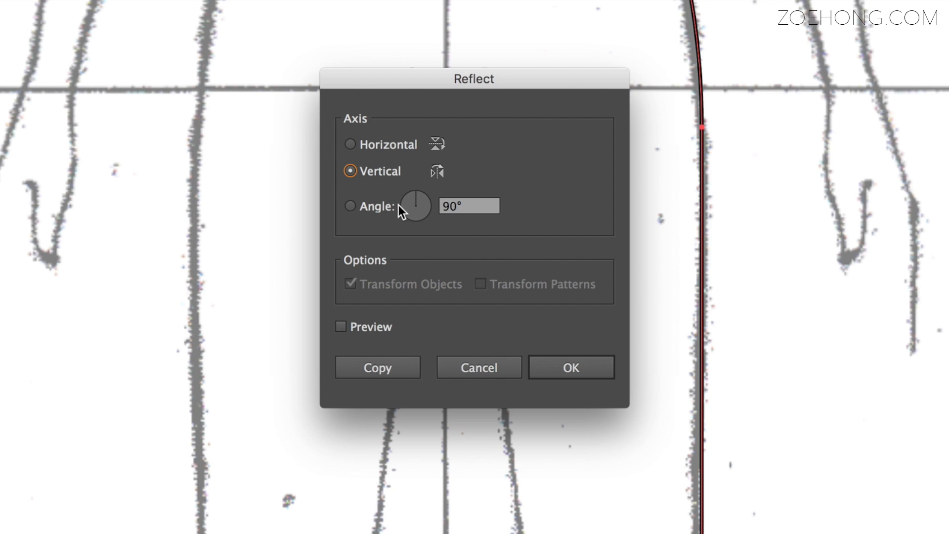
left_click(374, 369)
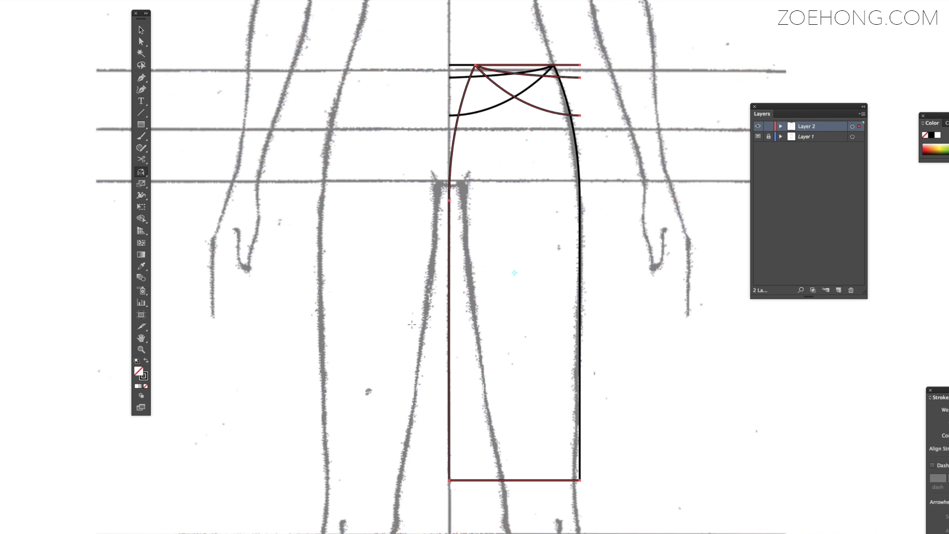
Move the reflected half horizontally until its centre ends meet the original half at the figure's centre line
key("Left")
key("Left")
key("Left")
key("Left")
key("Left")
key("Left")
key("Left")
key("Left")
key("Left")
key("Left")
key("Left")
key("Left")
key("Left")
key("Left")
key("Left")
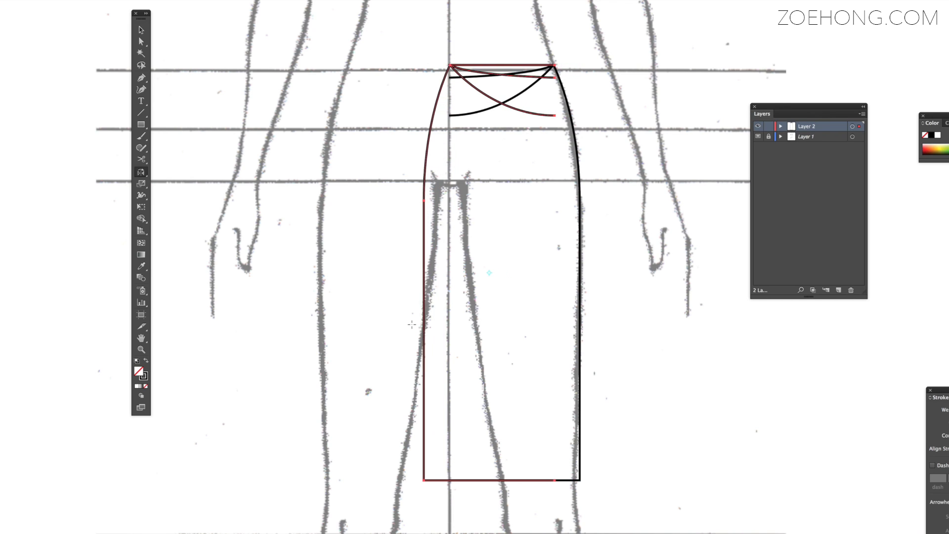
key("Left")
key("Left")
key("Left")
key("Left")
key("Left")
key("Left")
key("Left")
key("Left")
key("Left")
key("Left")
key("Left")
key("Left")
key("Left")
key("Left")
key("Left")
key("Left")
key("Left")
key("Left")
key("Left")
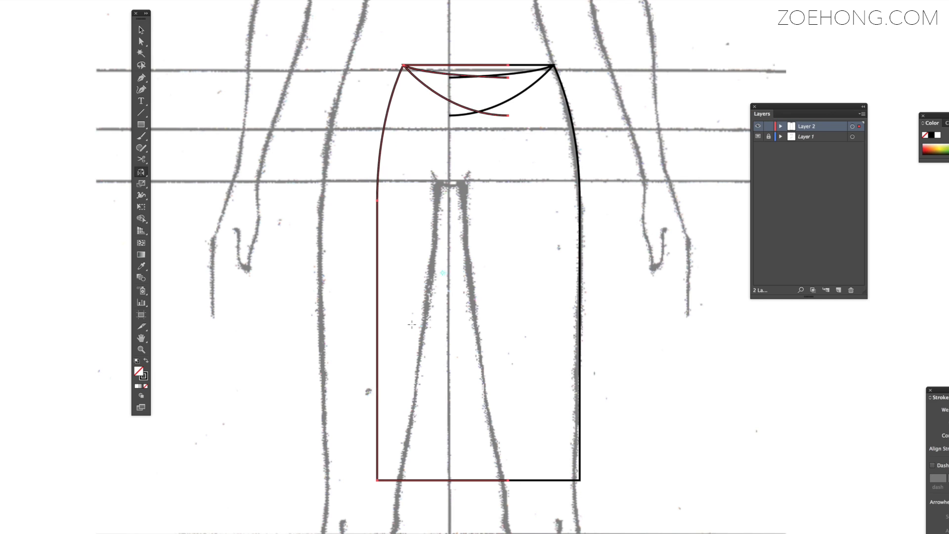
key("Left")
key("Left")
key("Left")
key("Left")
key("Left")
key("Left")
key("Left")
key("Left")
key("Left")
key("Left")
key("Left")
key("Left")
key("Left")
key("Left")
key("Left")
key("Left")
key("Left")
key("Left")
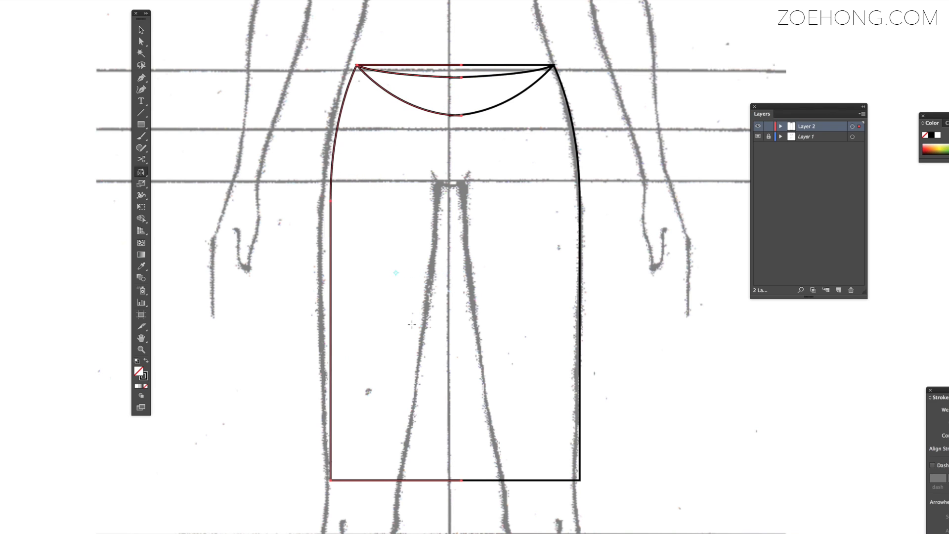
key("Left")
key("Left")
key("Left")
key("Left")
key("Left")
key("Left")
key("Left")
key("Left")
key("Right")
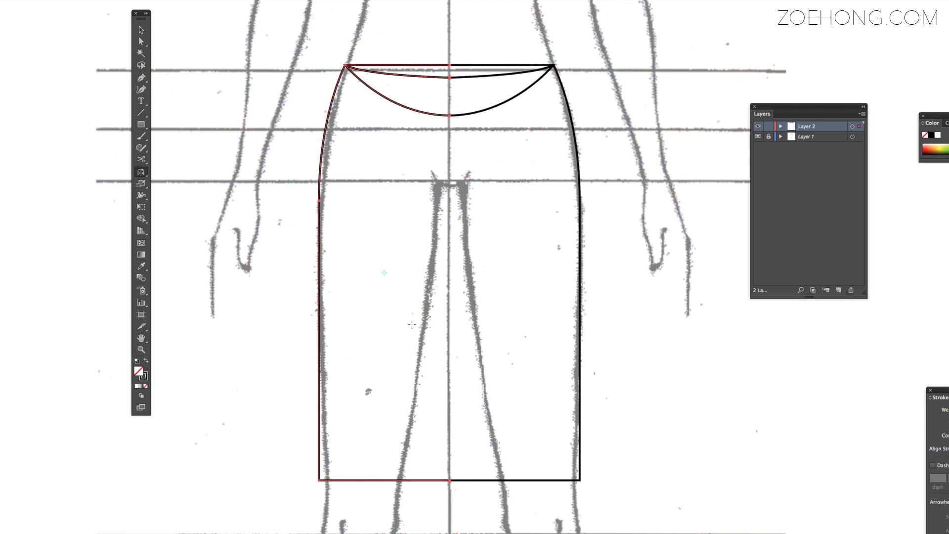
key("Left")
key("Left")
key("Left")
key("Left")
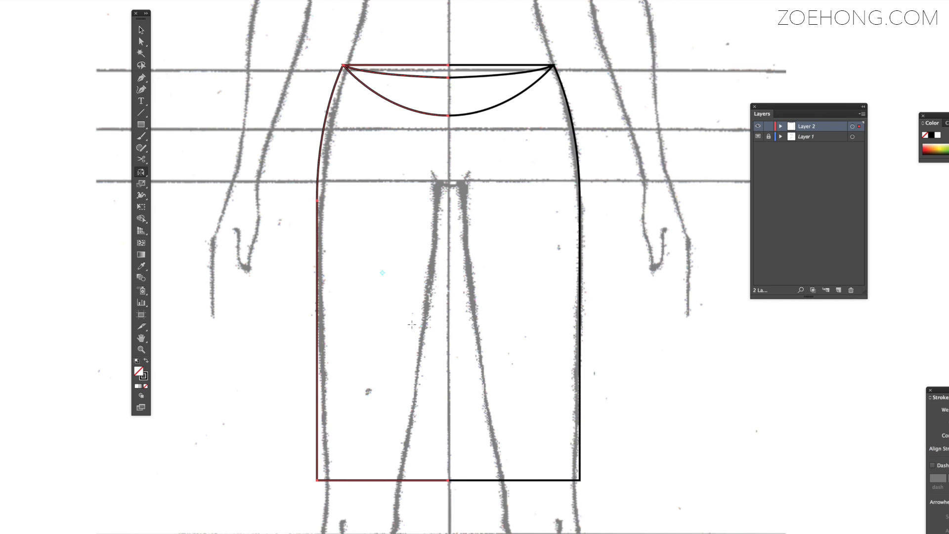